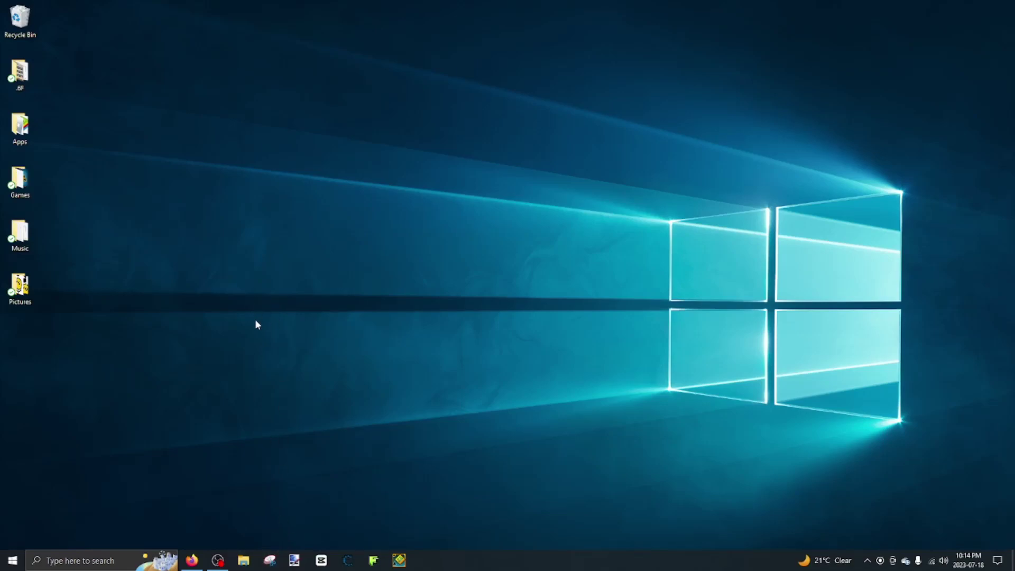
- Download xenia_canary.zip from the latest canary_experimental release, extract all its files in Downloads, and close the archive window
{"action": "left_click", "coordinate": [200, 563]}
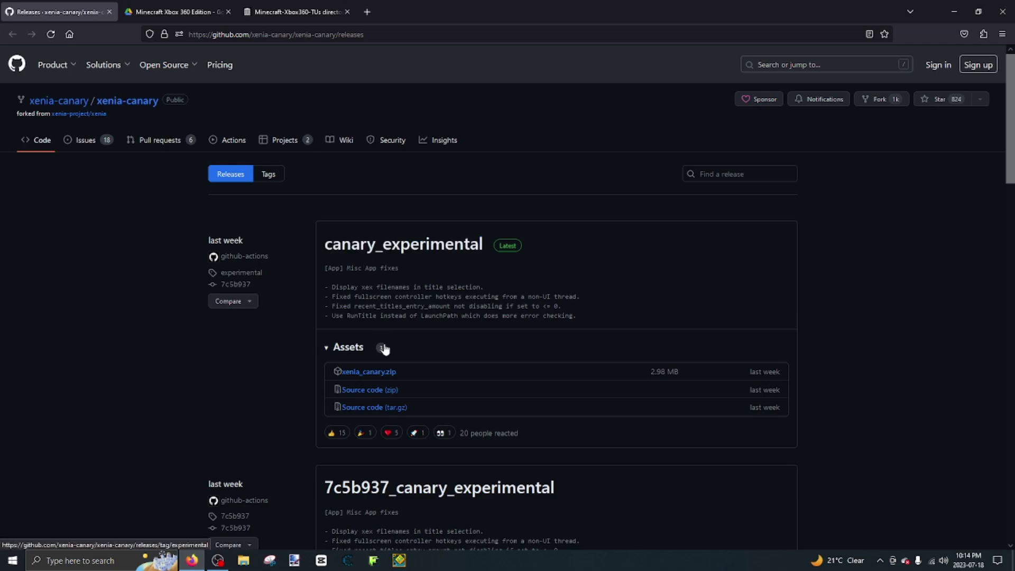
{"action": "left_click", "coordinate": [386, 376]}
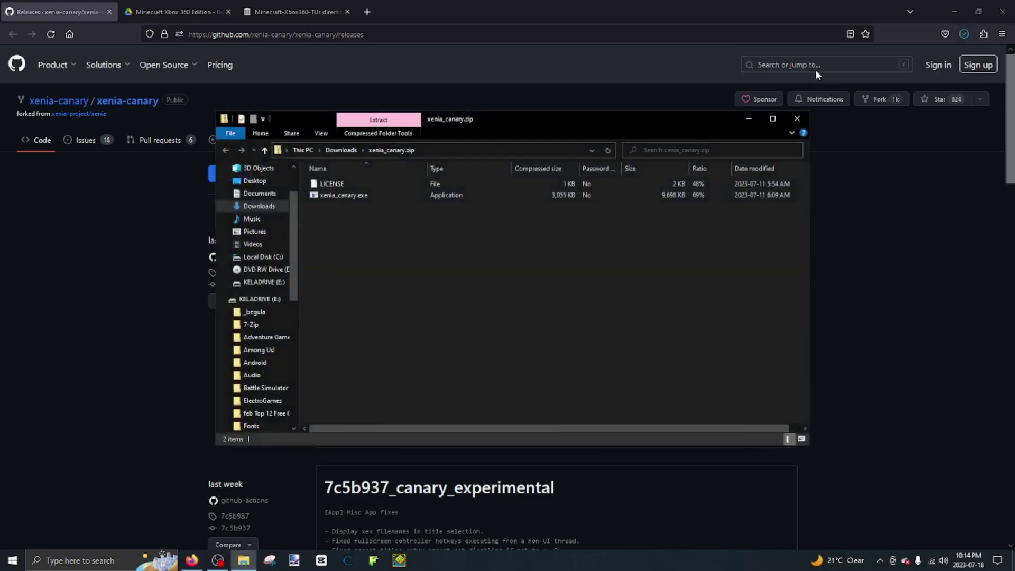
{"action": "double_click", "coordinate": [406, 195]}
{"action": "left_click", "coordinate": [478, 299]}
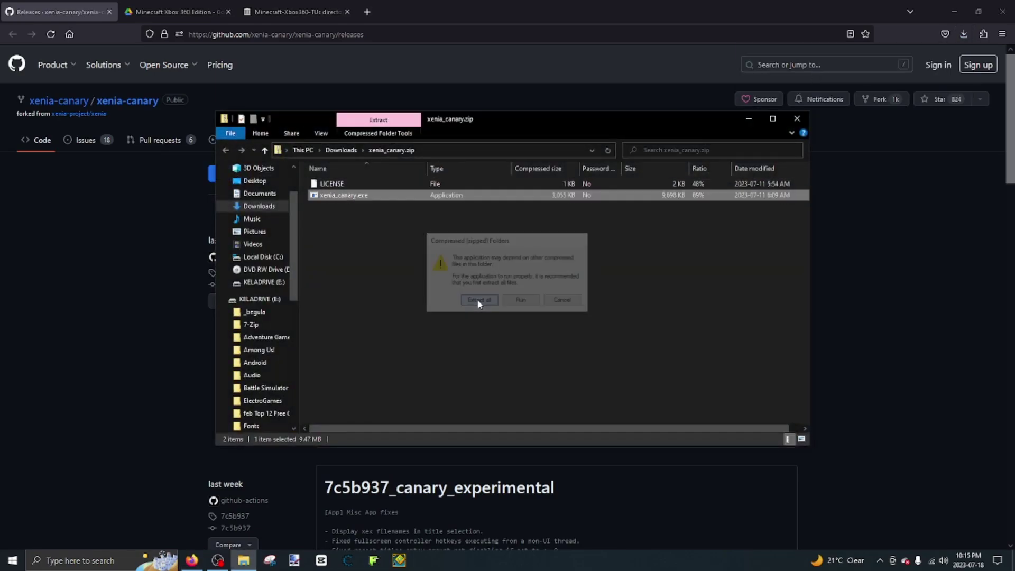
{"action": "left_click", "coordinate": [602, 382]}
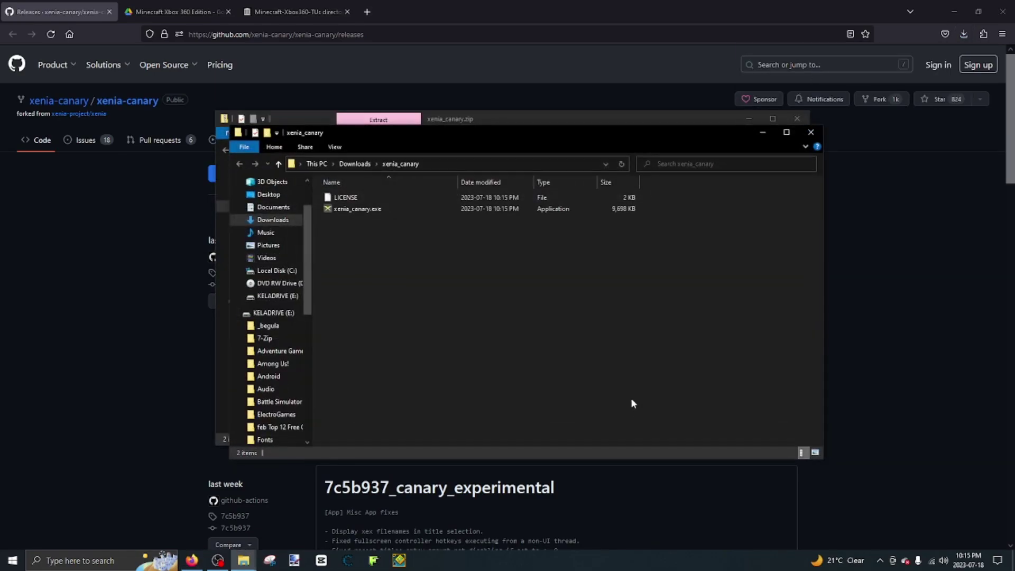
{"action": "left_click_drag", "start_coordinate": [423, 136], "coordinate": [405, 201]}
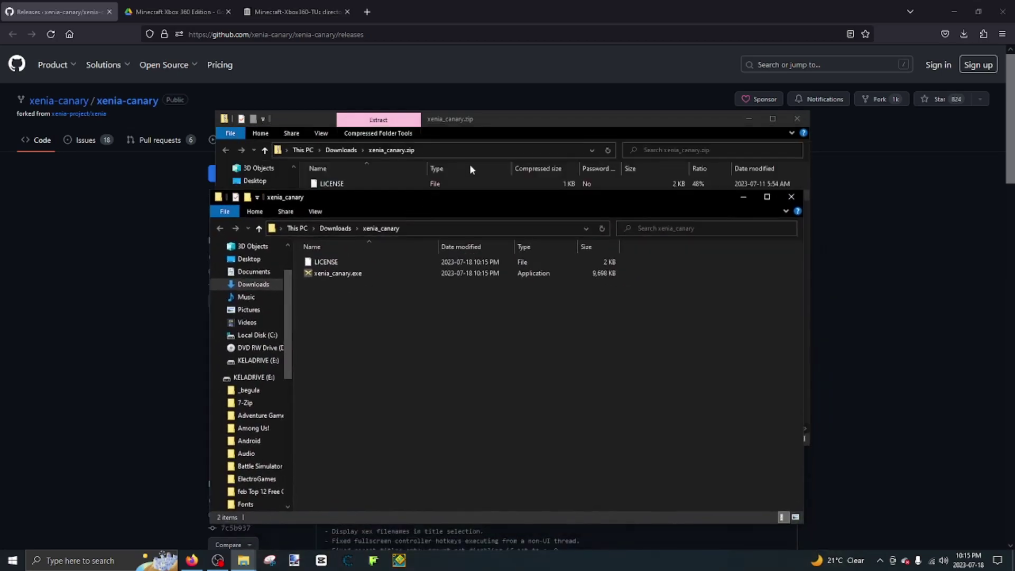
{"action": "left_click", "coordinate": [508, 142]}
{"action": "left_click", "coordinate": [796, 118]}
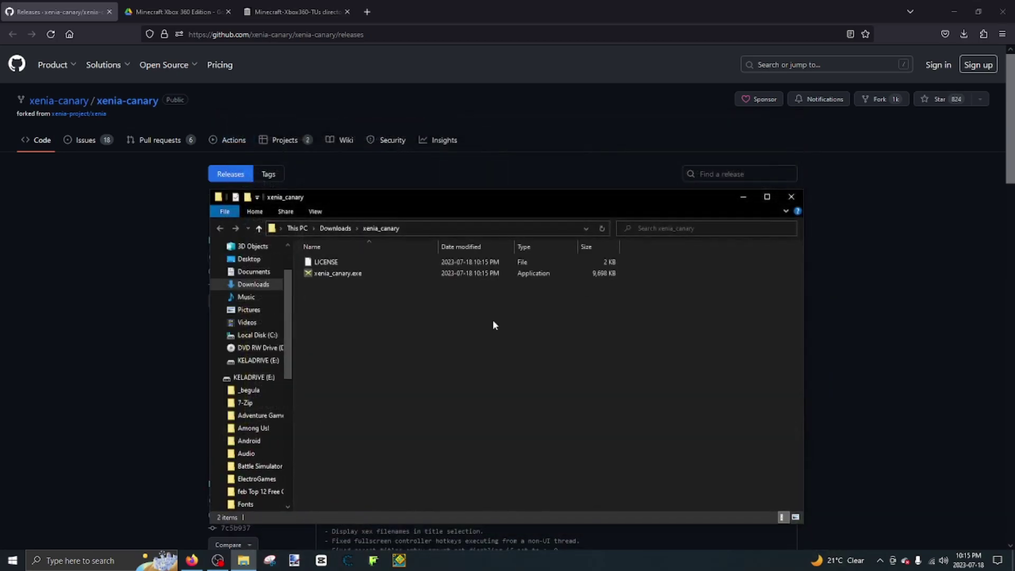
- Run the extracted xenia_canary.exe past the Windows SmartScreen block and dismiss the emulator's error dialog
{"action": "double_click", "coordinate": [347, 274]}
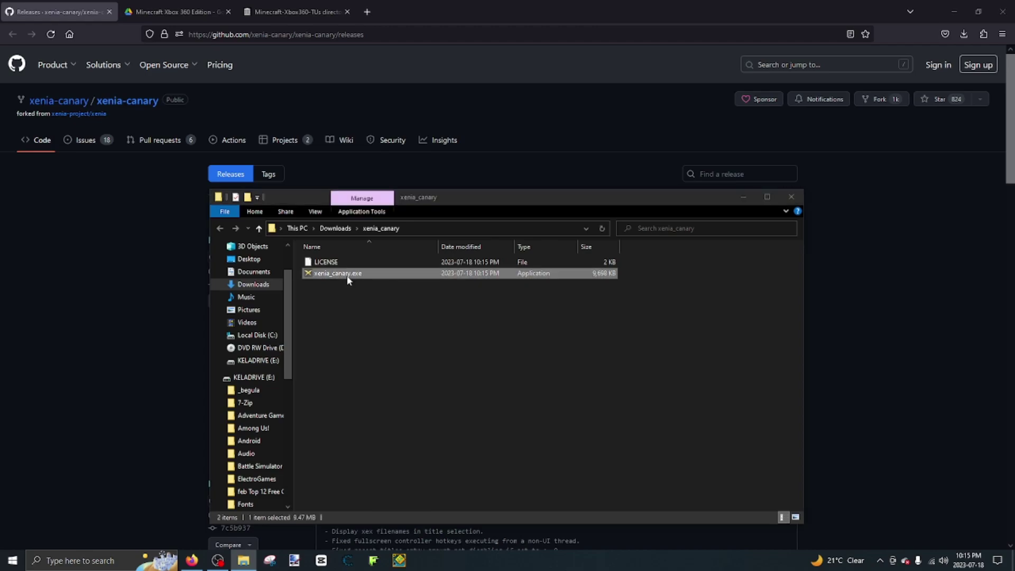
{"action": "left_click", "coordinate": [395, 206]}
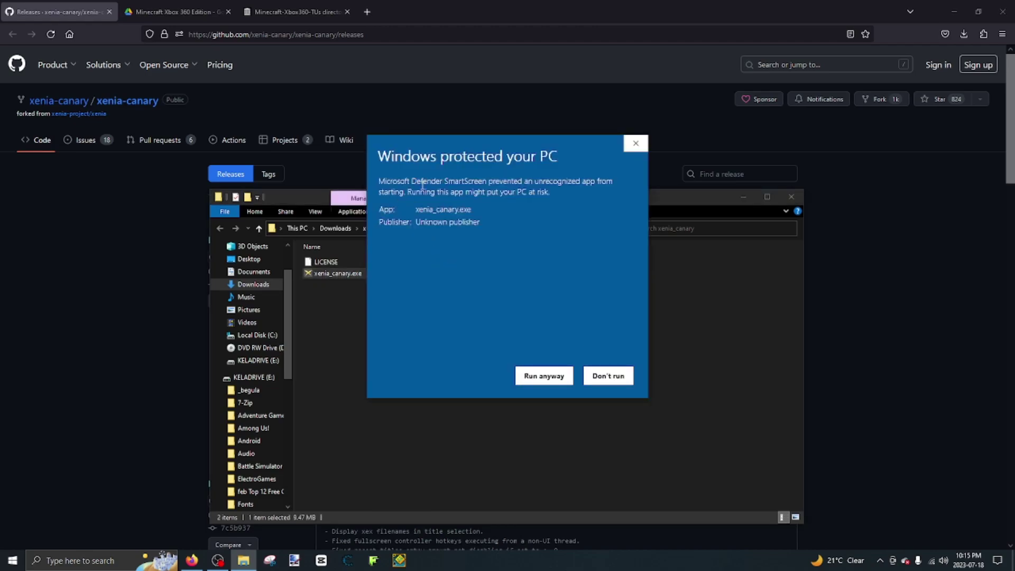
{"action": "left_click_drag", "start_coordinate": [555, 158], "coordinate": [461, 158]}
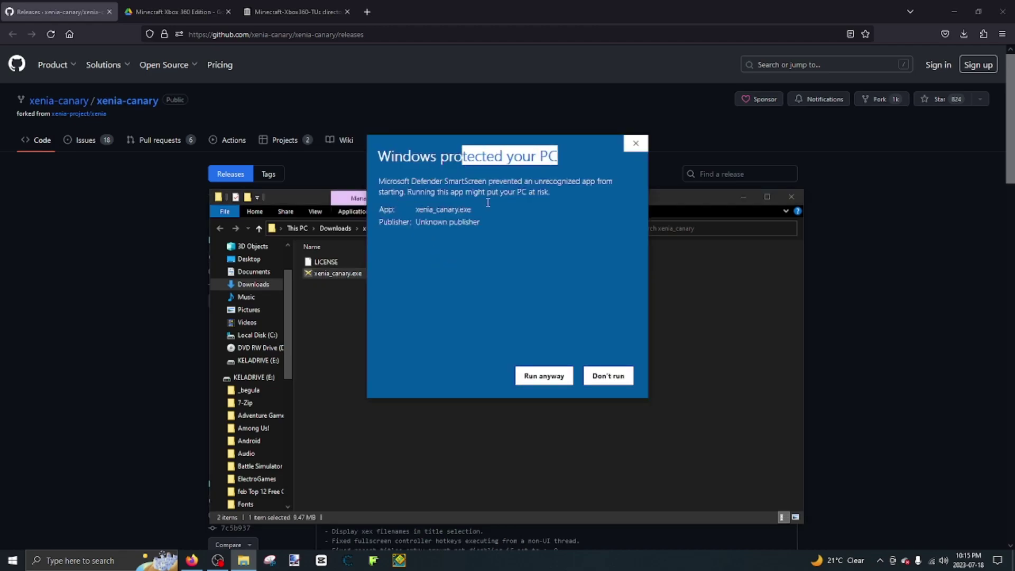
{"action": "left_click", "coordinate": [546, 320]}
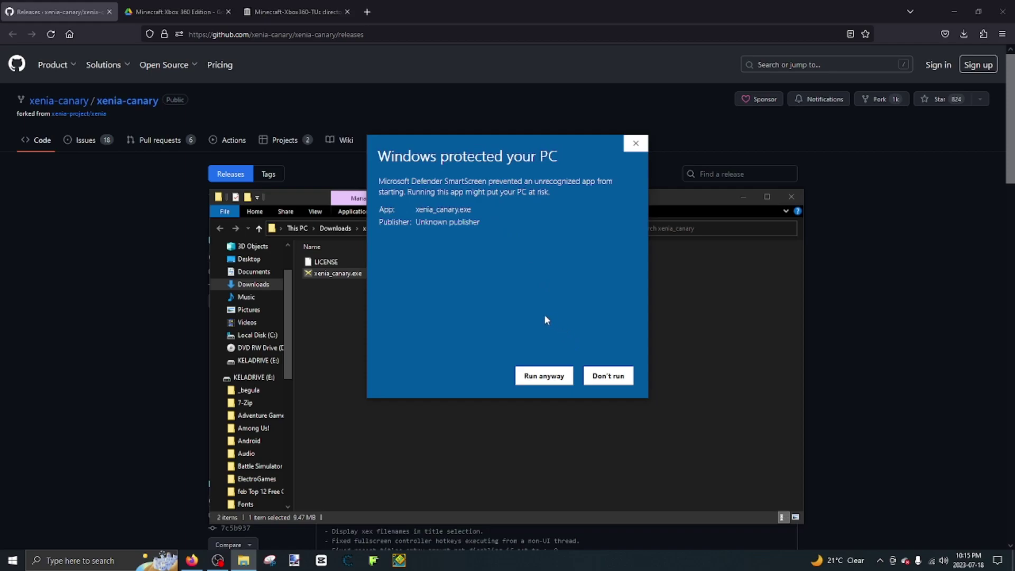
{"action": "left_click", "coordinate": [549, 376]}
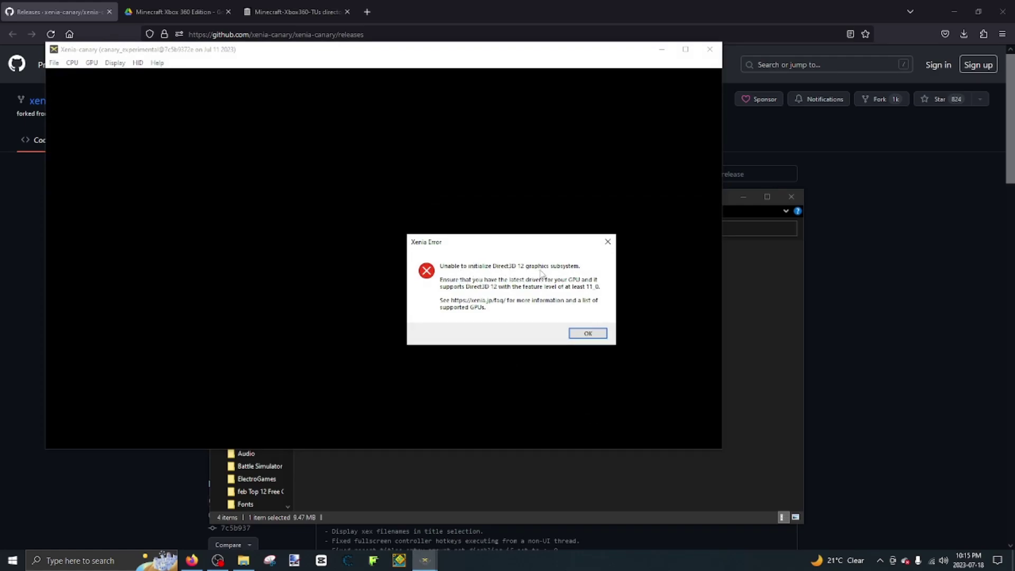
{"action": "left_click", "coordinate": [586, 333]}
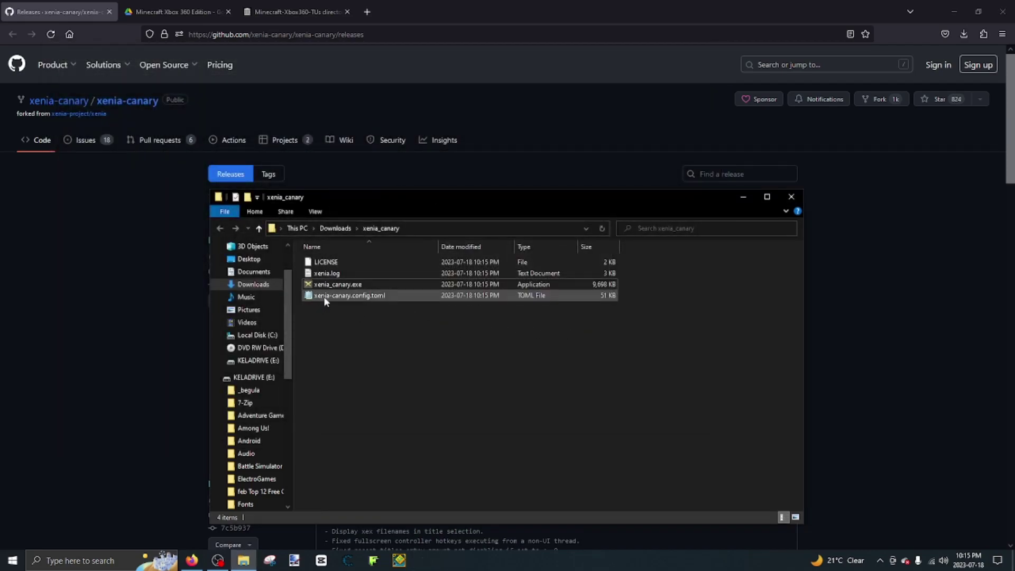
- Set d3d12_adapter to -2 in xenia-canary.config.toml, save the file and close it
{"action": "left_click", "coordinate": [338, 298]}
{"action": "double_click", "coordinate": [339, 297]}
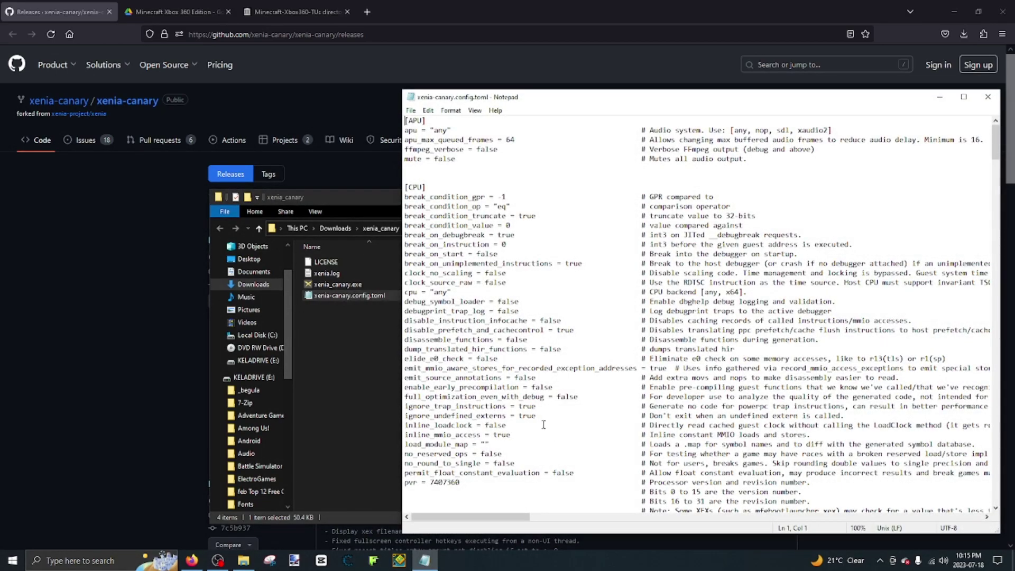
{"action": "scroll", "coordinate": [465, 310], "scroll_direction": "down", "scroll_amount": 15}
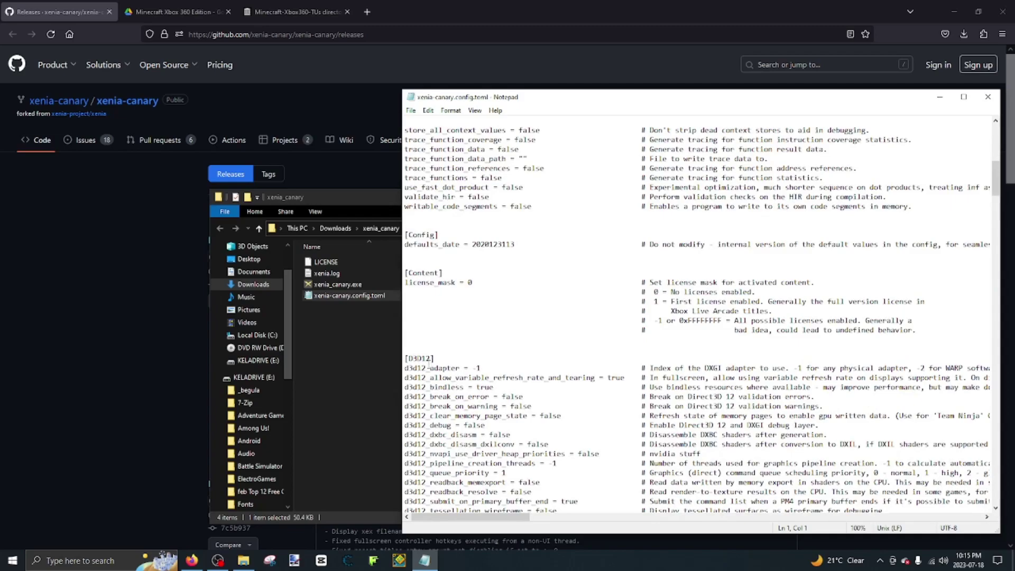
{"action": "left_click", "coordinate": [477, 368]}
{"action": "left_click", "coordinate": [411, 110]}
{"action": "left_click", "coordinate": [424, 159]}
{"action": "left_click_drag", "start_coordinate": [656, 105], "coordinate": [378, 114]}
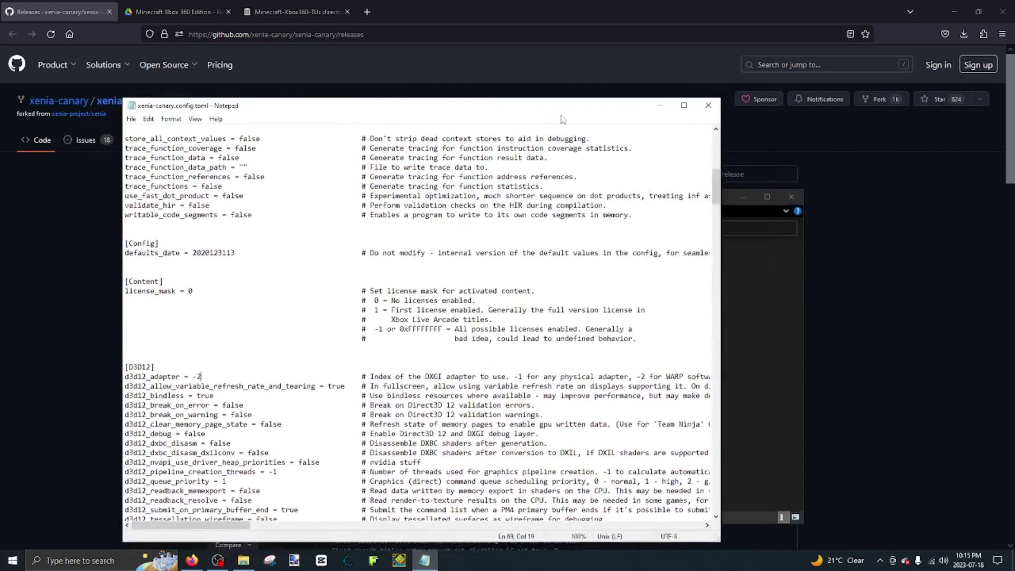
{"action": "left_click", "coordinate": [709, 105]}
- Launch xenia_canary.exe again from its extracted folder
{"action": "left_click", "coordinate": [355, 284]}
{"action": "double_click", "coordinate": [355, 285]}
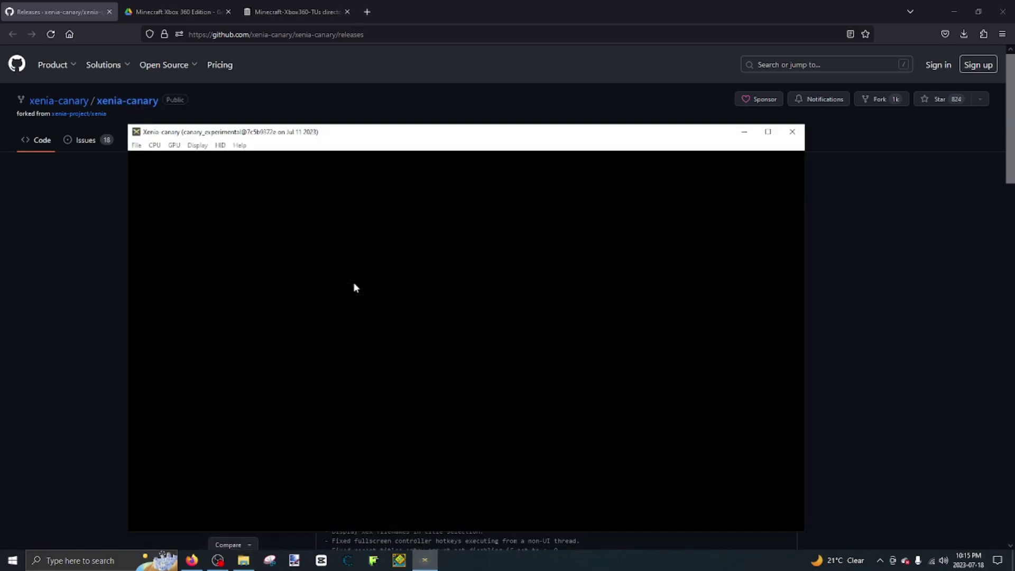
{"action": "left_click", "coordinate": [136, 145]}
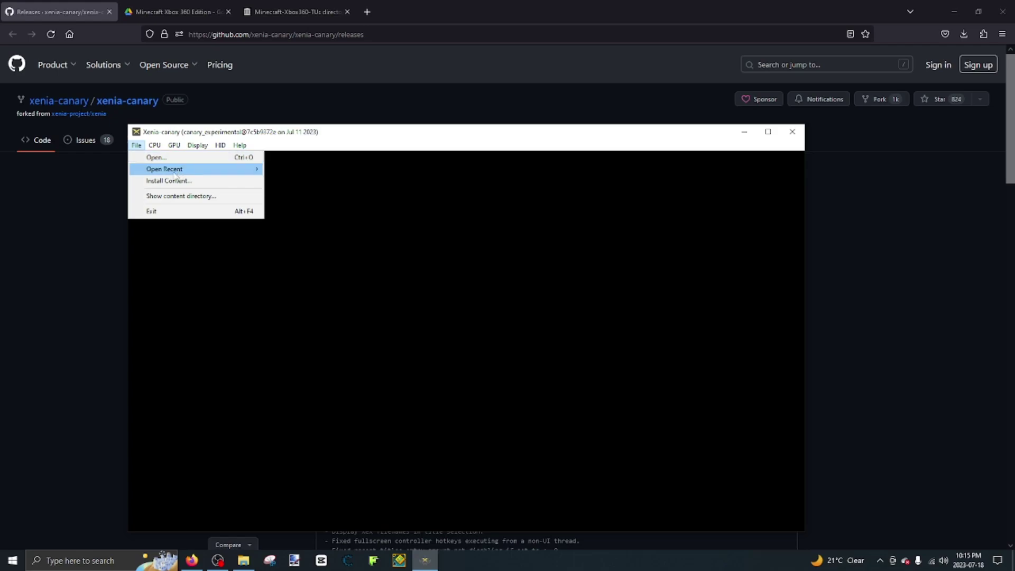
- Download the Minecraft Xbox 360 Edition file from Google Drive, accepting the download without a virus scan
{"action": "left_click", "coordinate": [175, 12]}
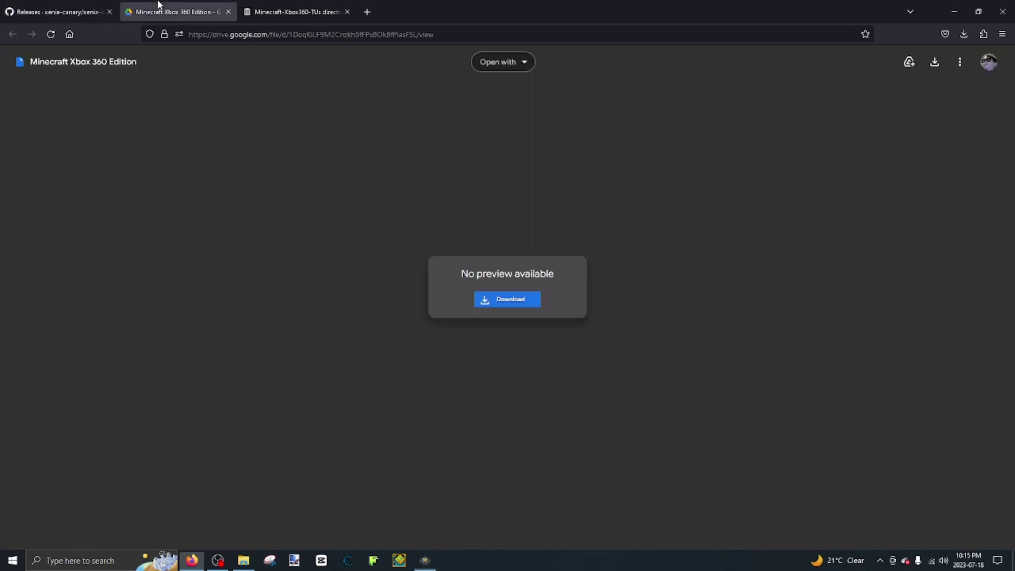
{"action": "left_click", "coordinate": [509, 300]}
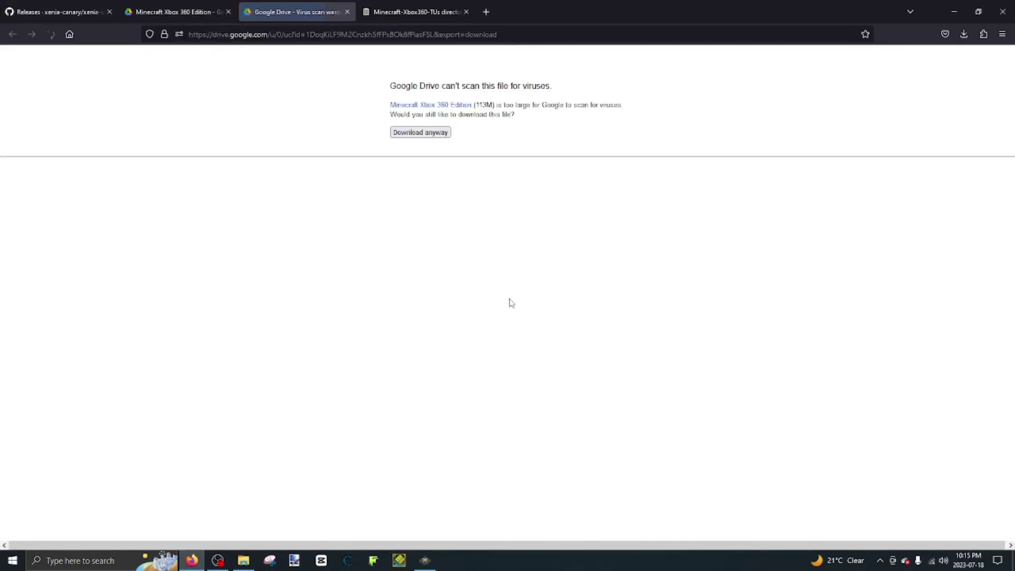
{"action": "left_click", "coordinate": [421, 133]}
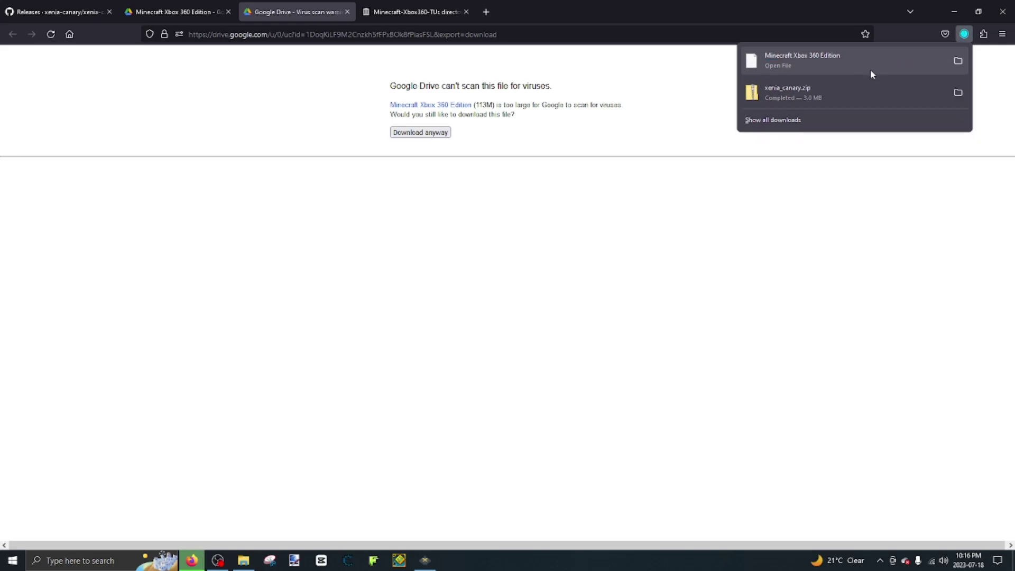
{"action": "left_click", "coordinate": [447, 253]}
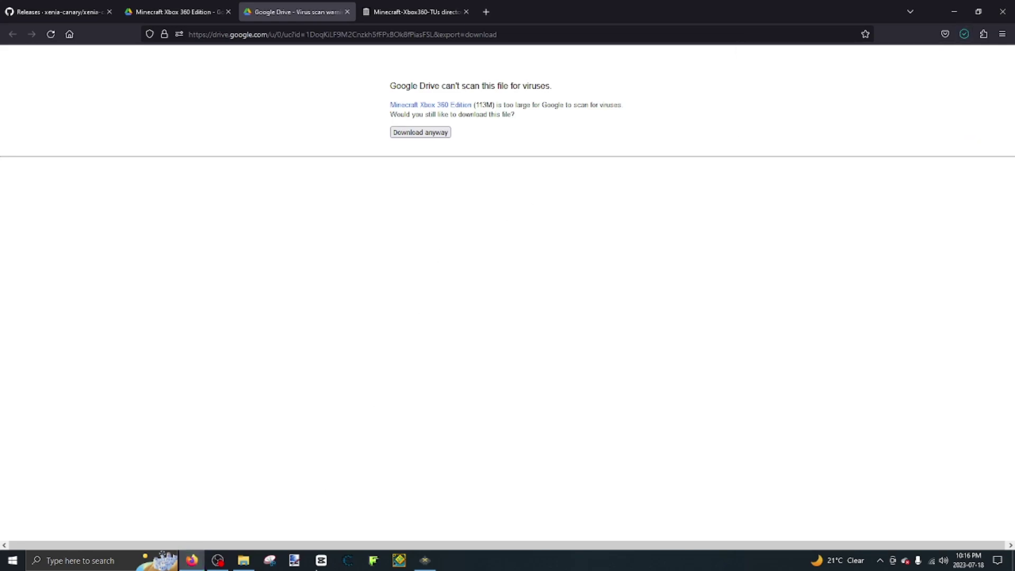
- Switch to Xenia and open the Minecraft Xbox 360 Edition file from Downloads to start the game
{"action": "left_click", "coordinate": [425, 561]}
{"action": "left_click", "coordinate": [136, 146]}
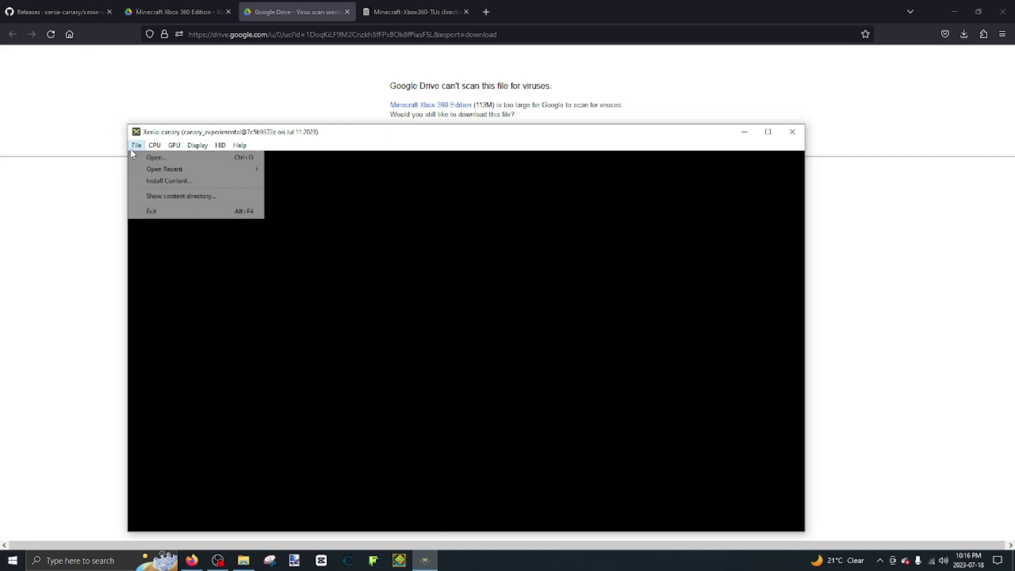
{"action": "left_click", "coordinate": [160, 159]}
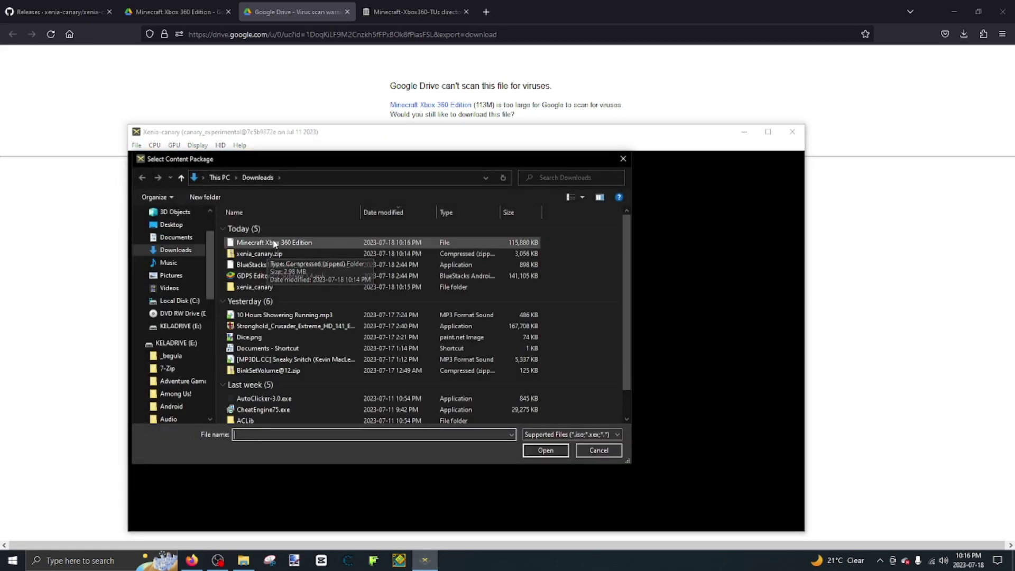
{"action": "double_click", "coordinate": [275, 243]}
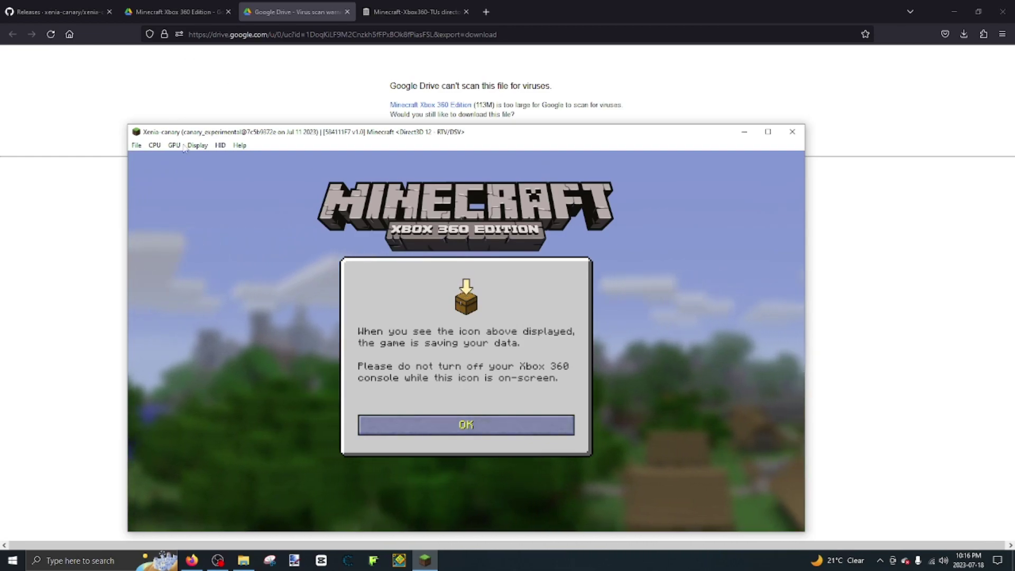
{"action": "left_click", "coordinate": [136, 145]}
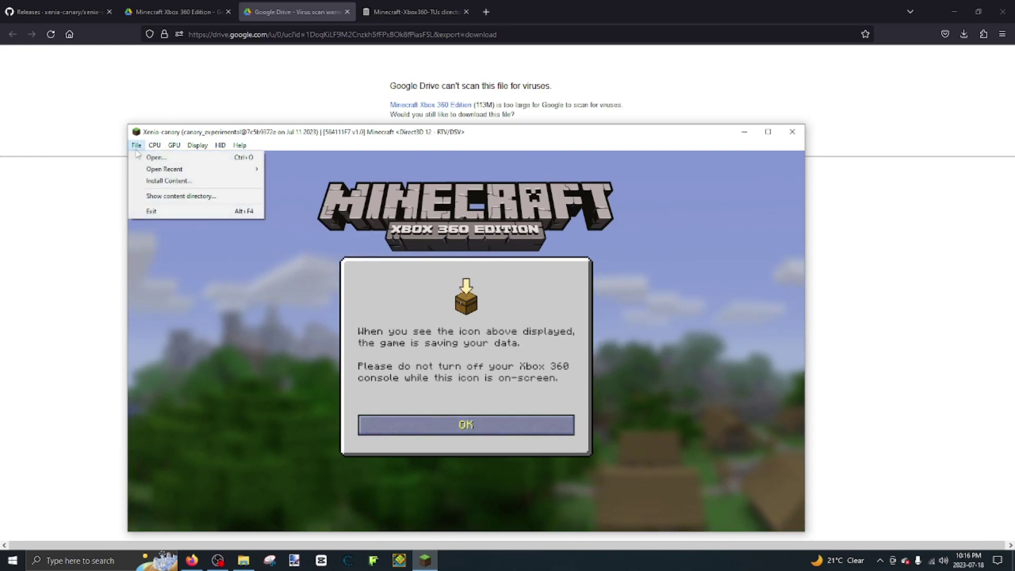
{"action": "left_click", "coordinate": [165, 180]}
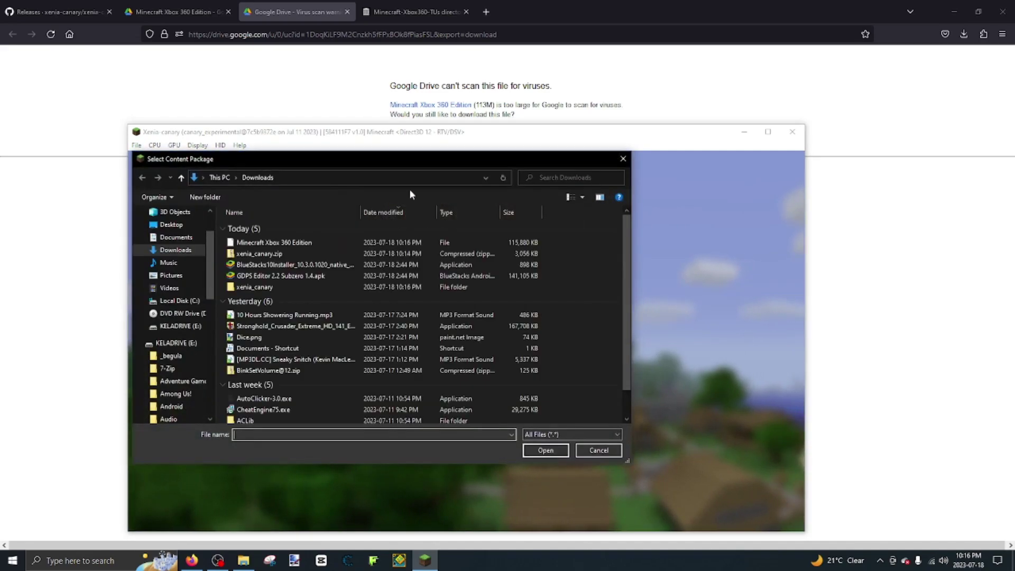
{"action": "key", "text": "Escape"}
- Exit the running emulator and relaunch xenia_canary.exe from its folder
{"action": "left_click", "coordinate": [136, 145]}
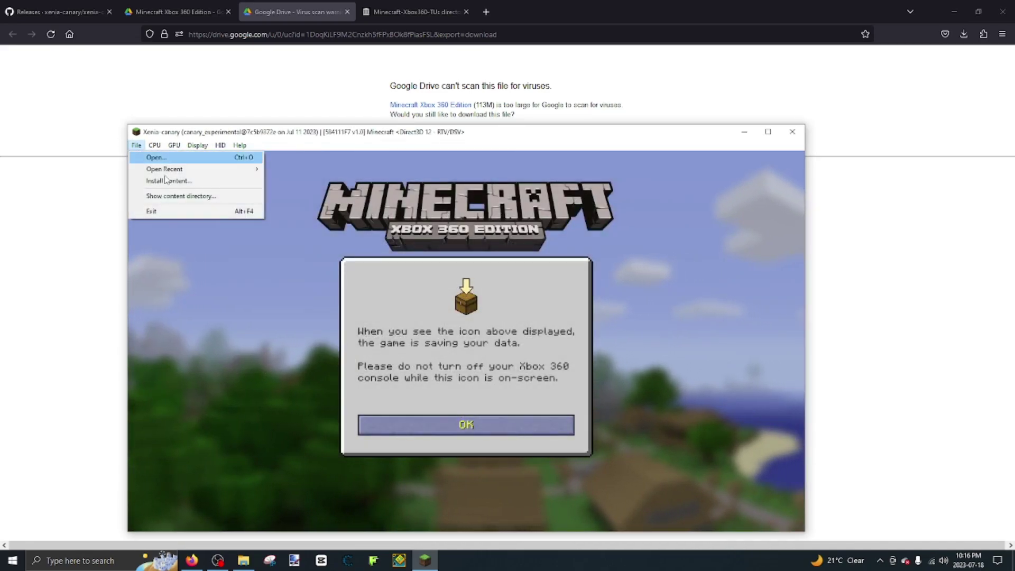
{"action": "left_click", "coordinate": [230, 212]}
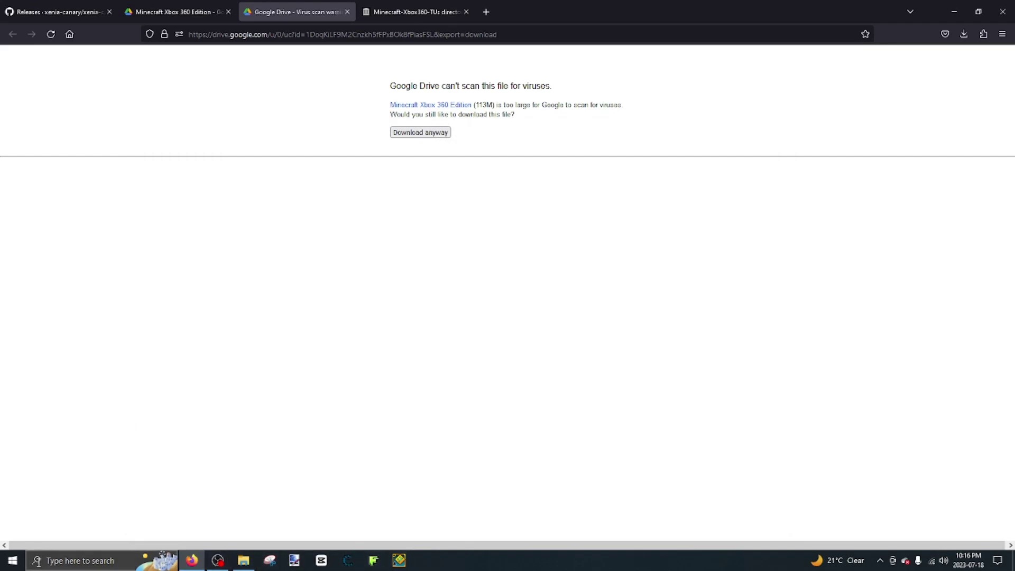
{"action": "left_click", "coordinate": [243, 560]}
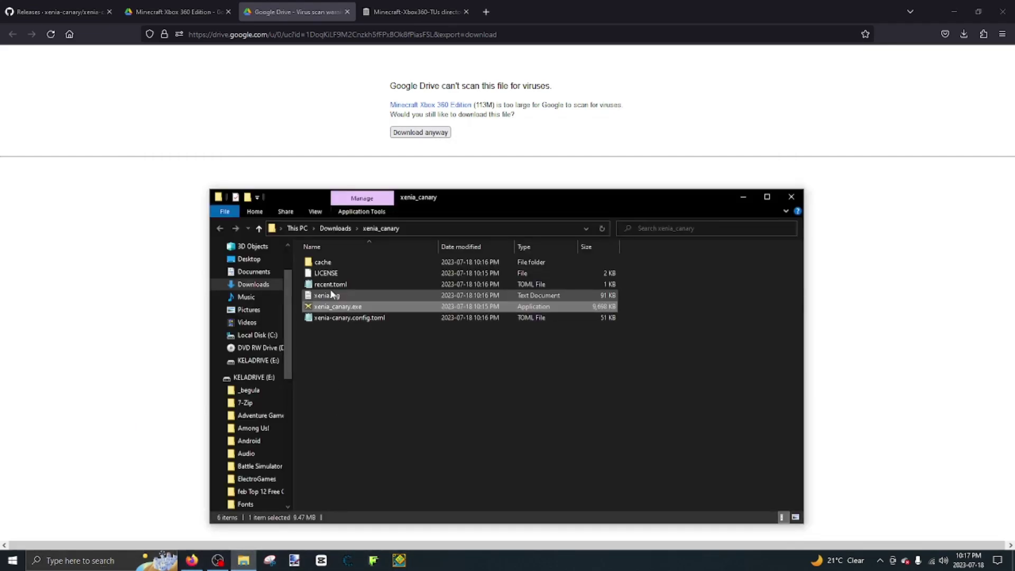
{"action": "double_click", "coordinate": [333, 307]}
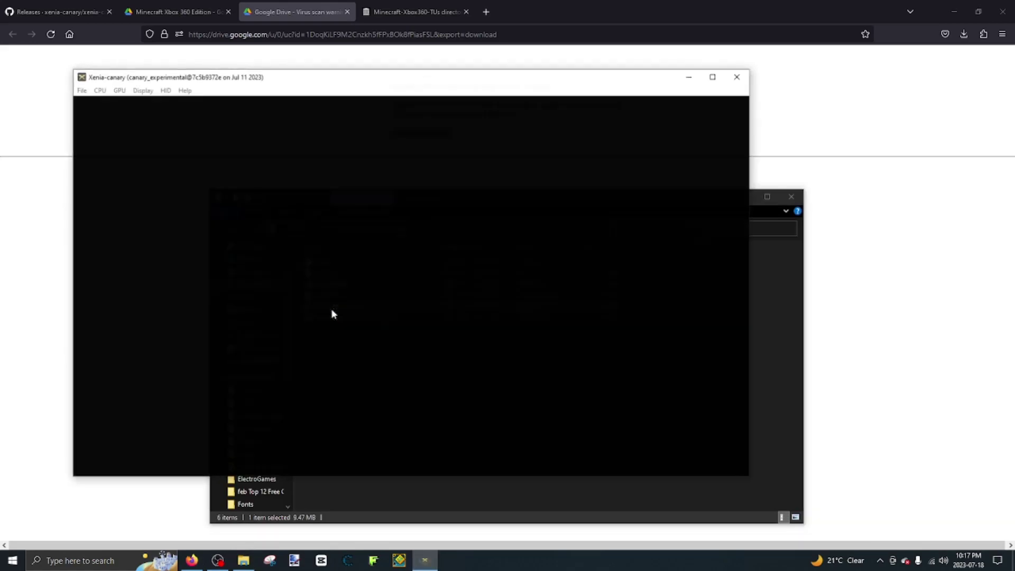
{"action": "left_click", "coordinate": [82, 90]}
{"action": "left_click", "coordinate": [102, 127]}
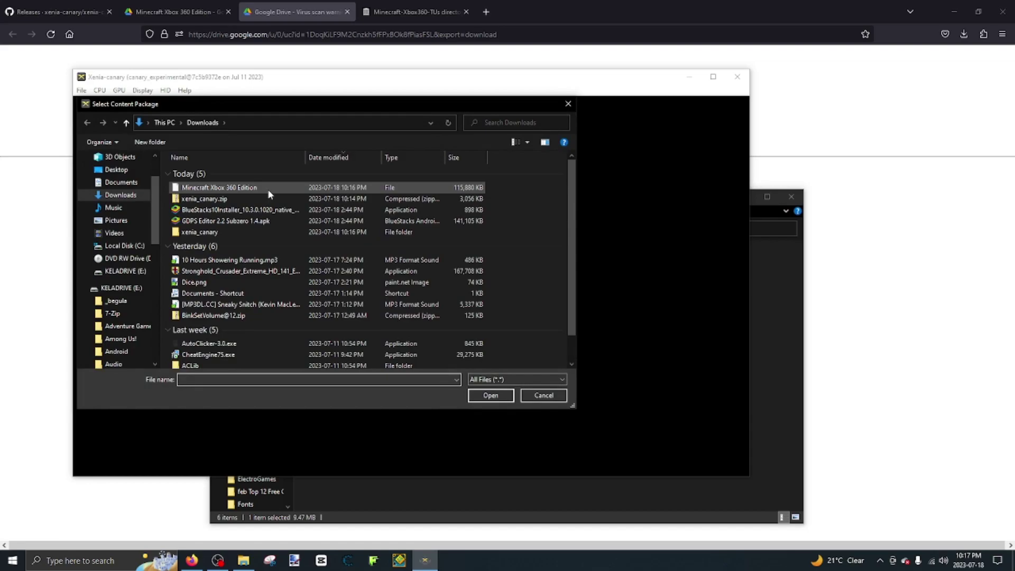
{"action": "left_click", "coordinate": [568, 103]}
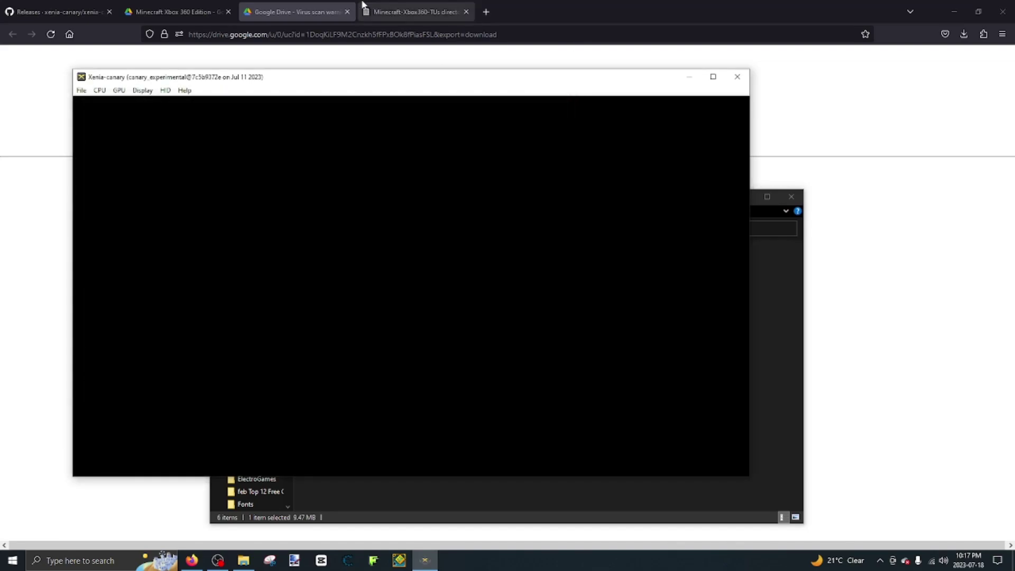
- Switch to the Internet Archive page of Minecraft Xbox 360 Edition title updates and open the TU70 folder
{"action": "left_click", "coordinate": [365, 7]}
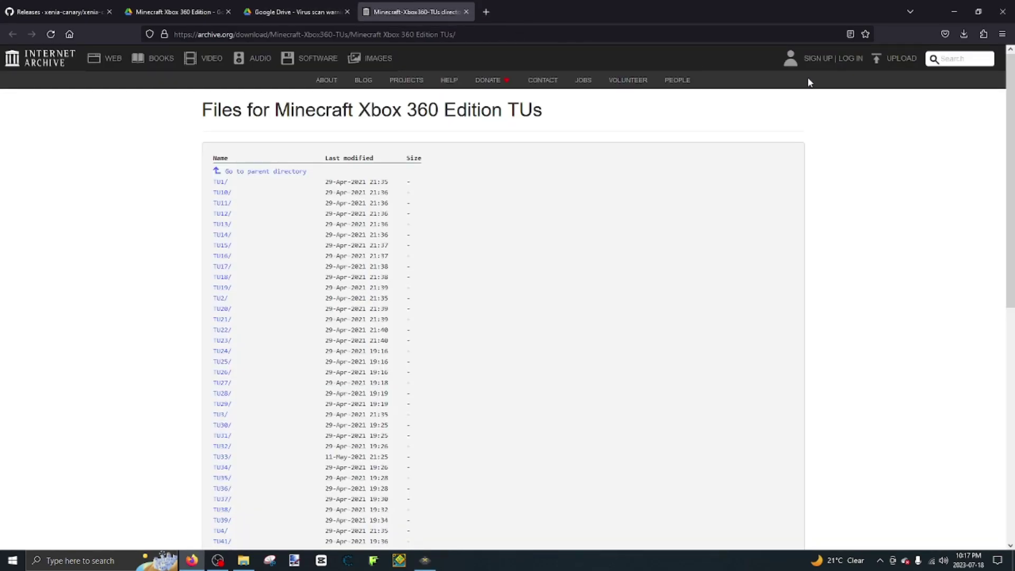
{"action": "scroll", "coordinate": [433, 330], "scroll_direction": "down", "scroll_amount": 7}
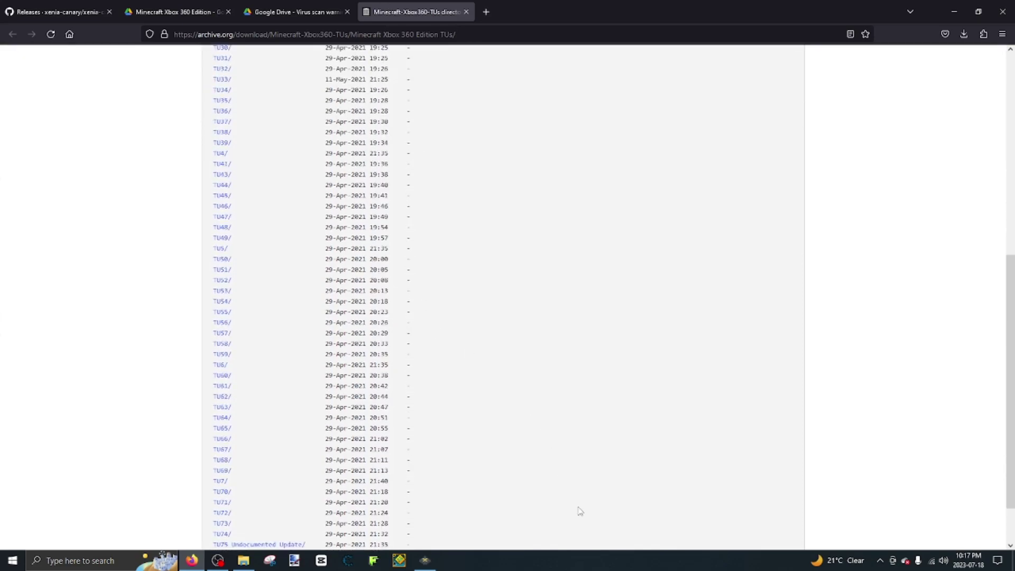
{"action": "scroll", "coordinate": [215, 385], "scroll_direction": "up", "scroll_amount": 7}
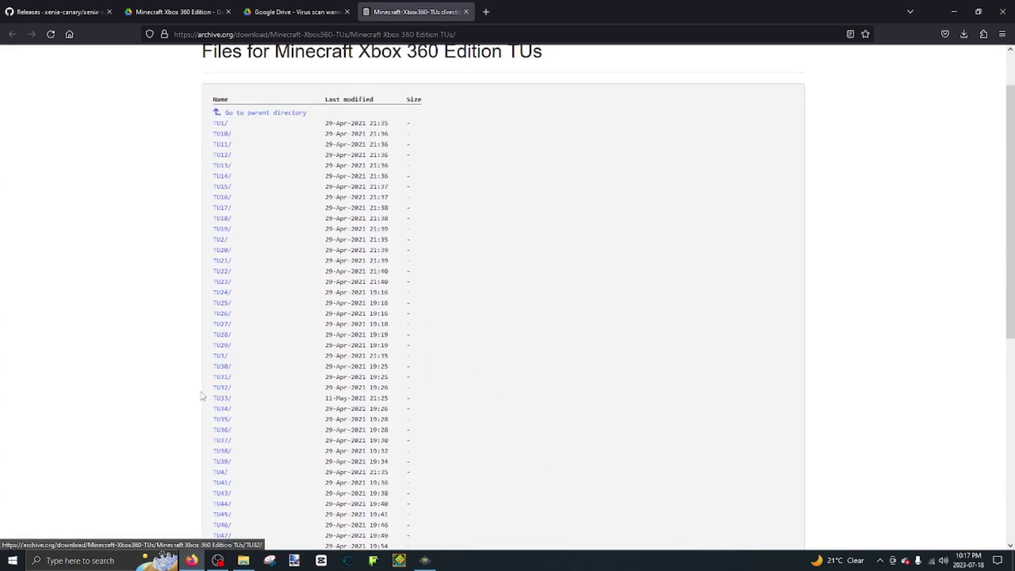
{"action": "scroll", "coordinate": [201, 395], "scroll_direction": "up", "scroll_amount": 2}
{"action": "scroll", "coordinate": [242, 369], "scroll_direction": "down", "scroll_amount": 9}
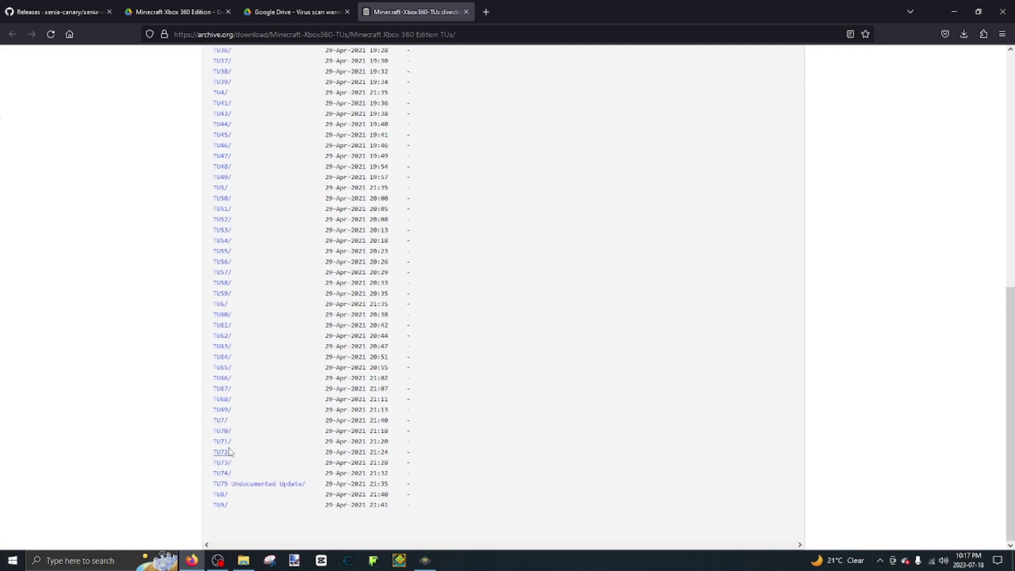
{"action": "left_click", "coordinate": [227, 433]}
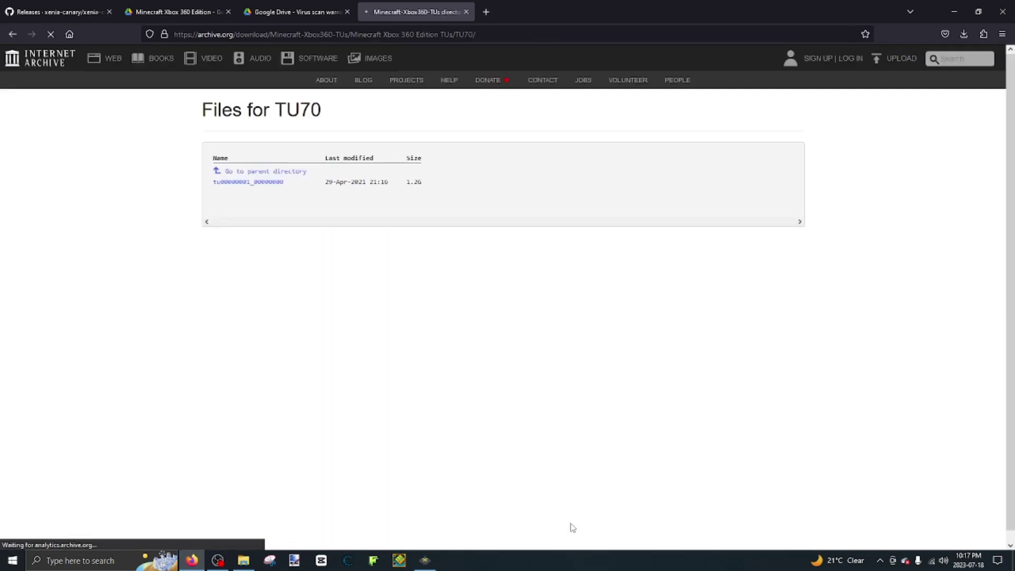
- Download the TU70 update file tu00000001_00000000 and close the Internet Archive page
{"action": "left_click", "coordinate": [269, 186]}
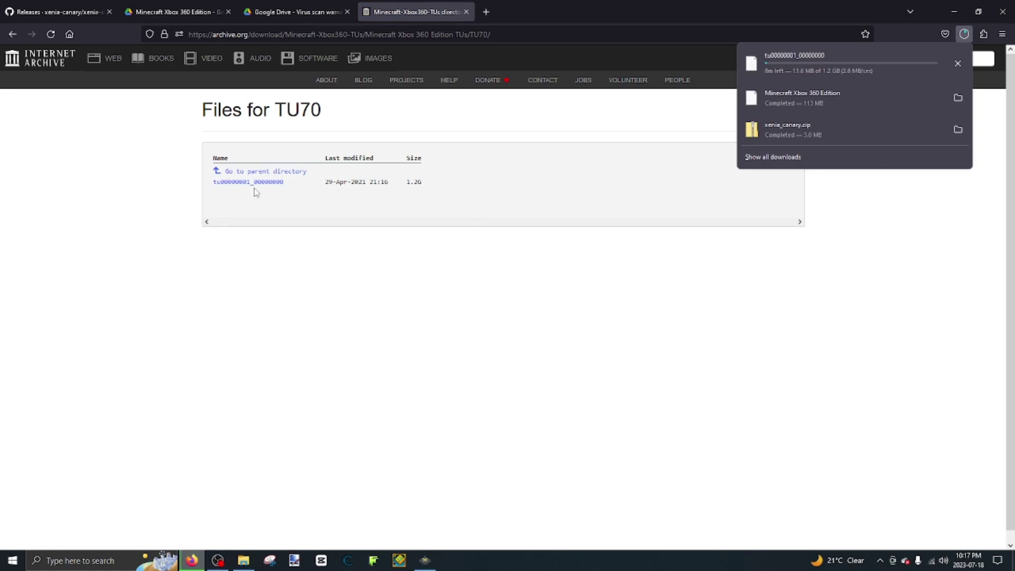
{"action": "left_click", "coordinate": [689, 351]}
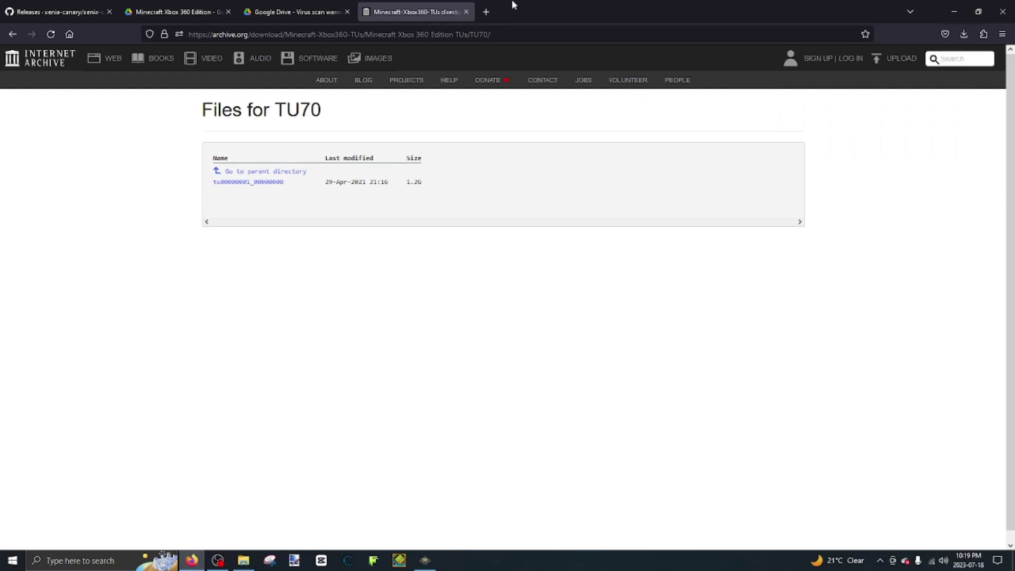
{"action": "left_click", "coordinate": [466, 12]}
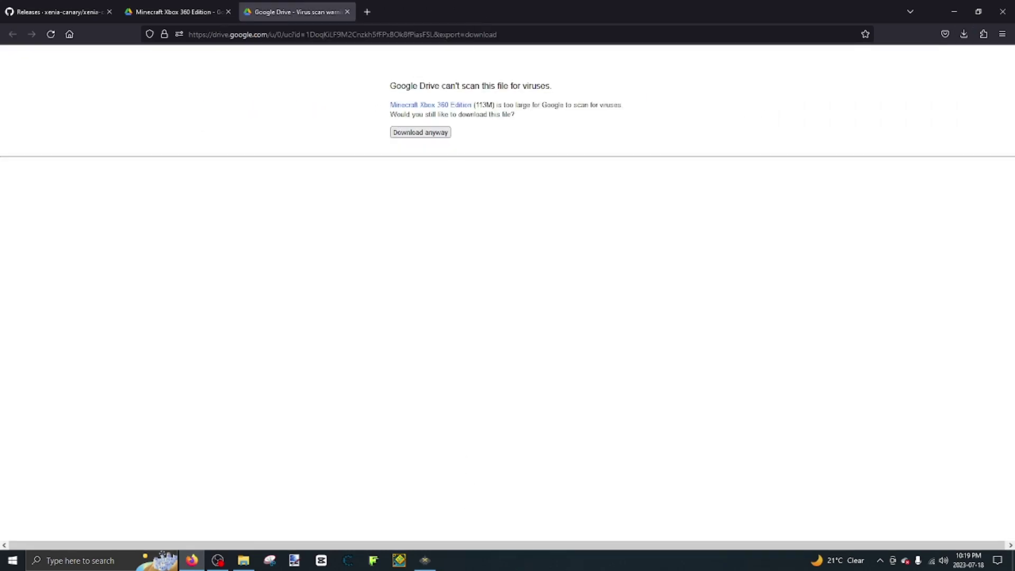
{"action": "left_click", "coordinate": [425, 560]}
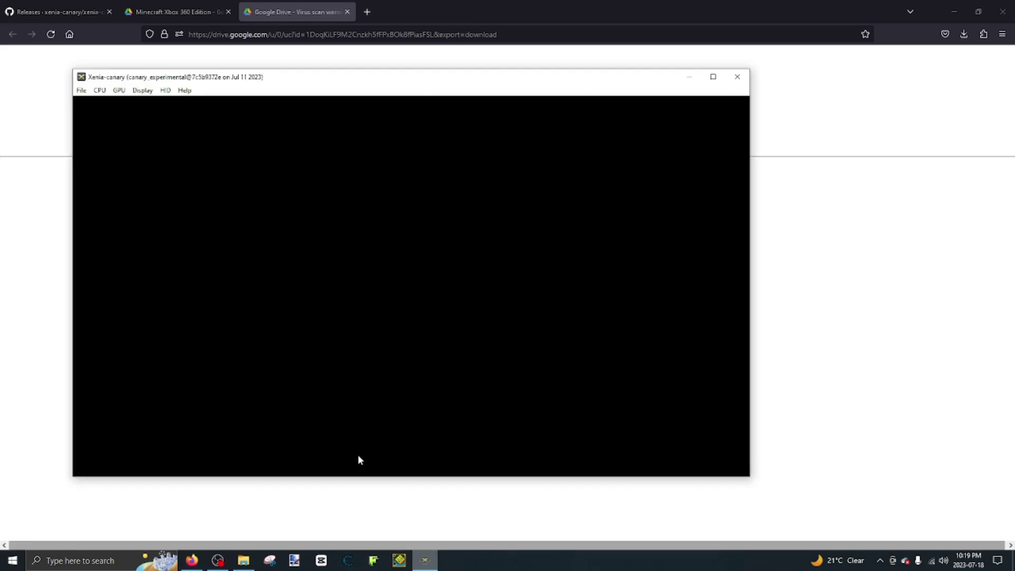
{"action": "left_click", "coordinate": [82, 94]}
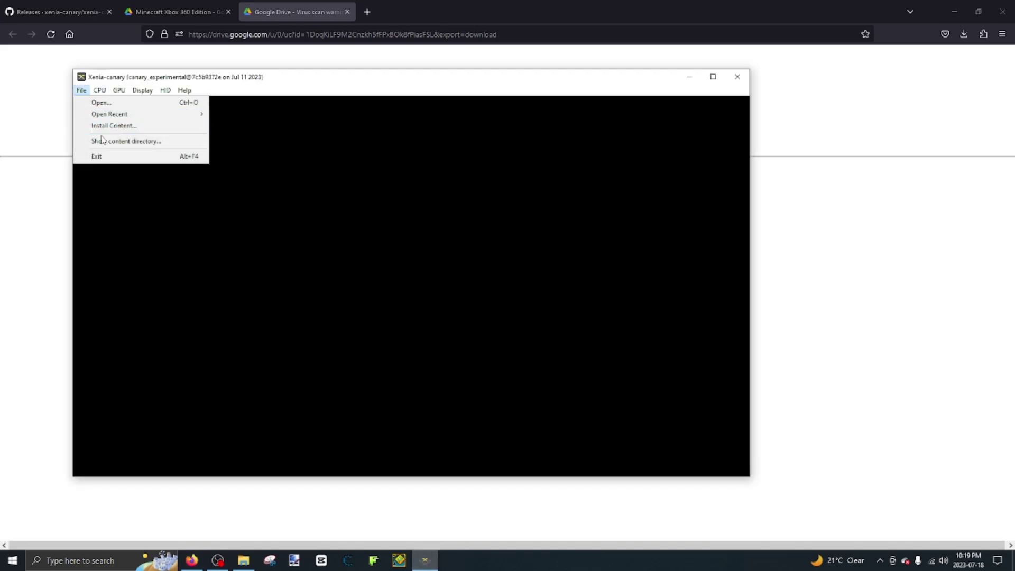
{"action": "left_click", "coordinate": [104, 127]}
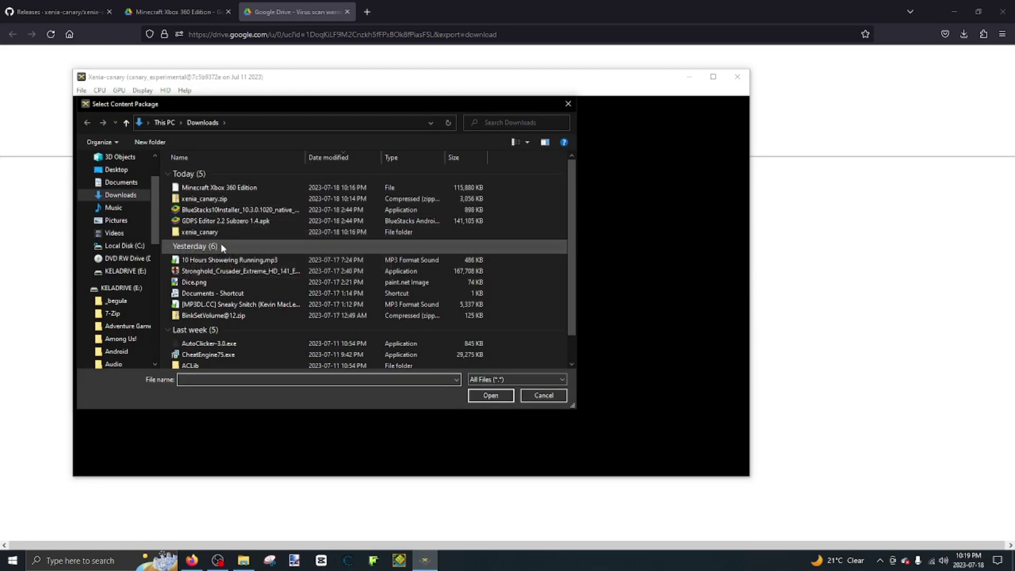
{"action": "left_click", "coordinate": [567, 104]}
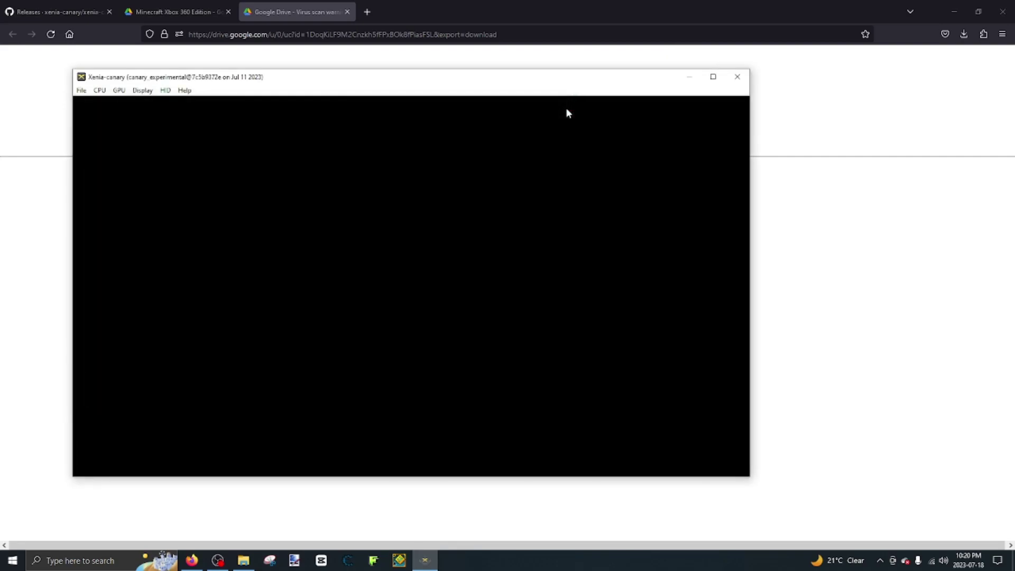
{"action": "left_click", "coordinate": [79, 93]}
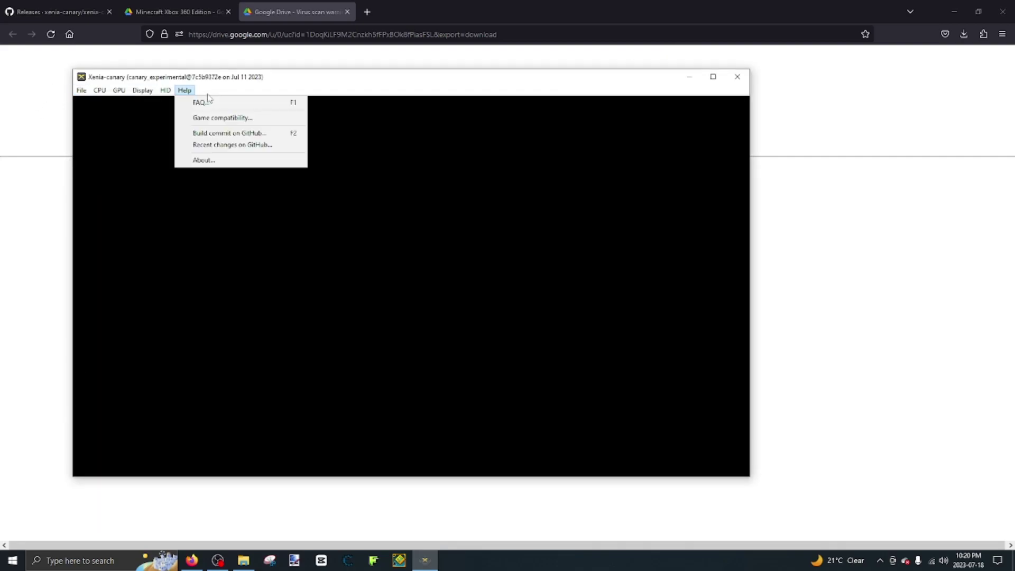
{"action": "left_click", "coordinate": [370, 246]}
- Open xenia-canary.config.toml from the xenia_canary folder, set license_mask to 1 under [Content], and save and close the file
{"action": "left_click", "coordinate": [243, 560]}
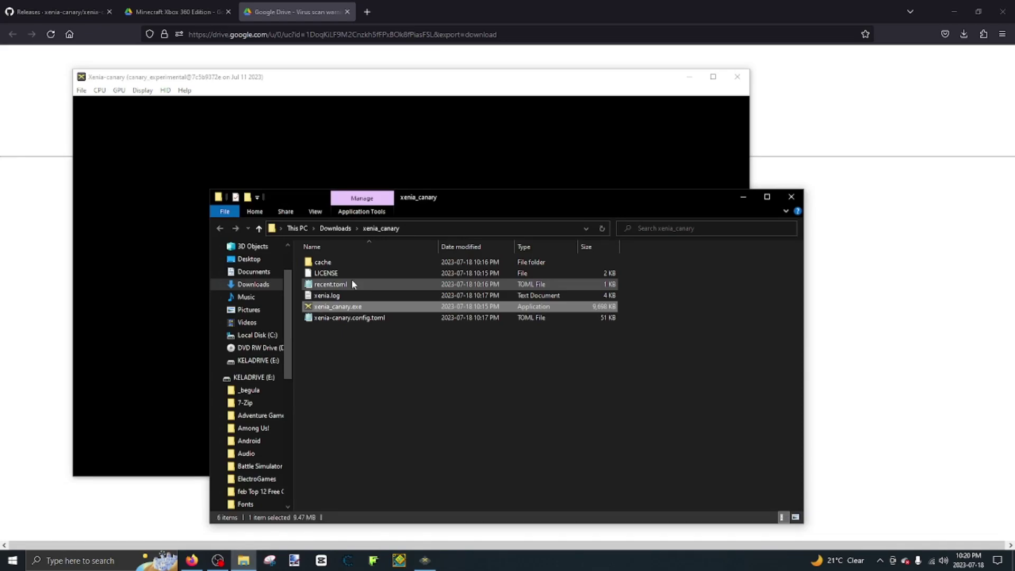
{"action": "double_click", "coordinate": [346, 321]}
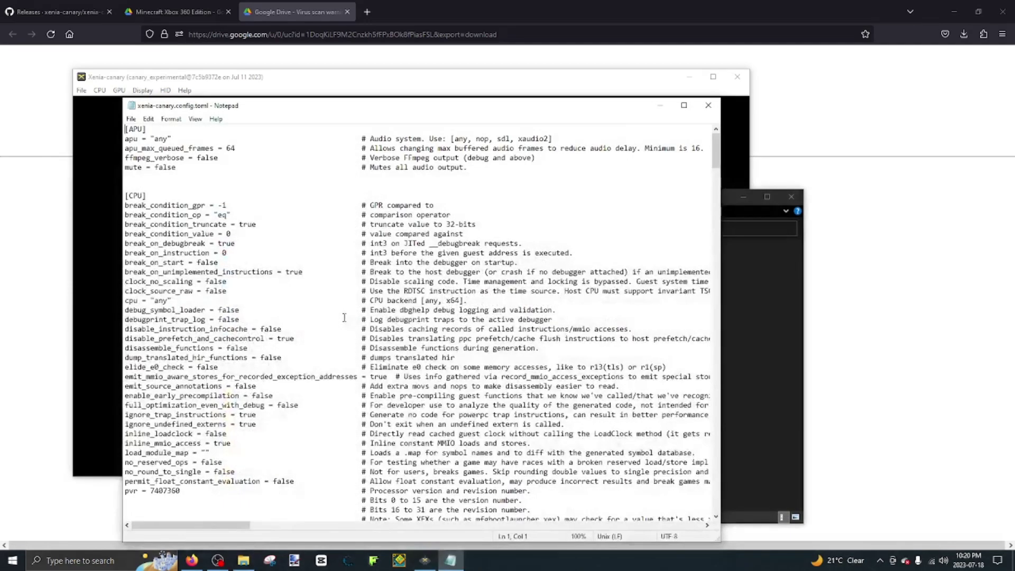
{"action": "scroll", "coordinate": [279, 300], "scroll_direction": "down", "scroll_amount": 5}
{"action": "scroll", "coordinate": [278, 300], "scroll_direction": "down", "scroll_amount": 4}
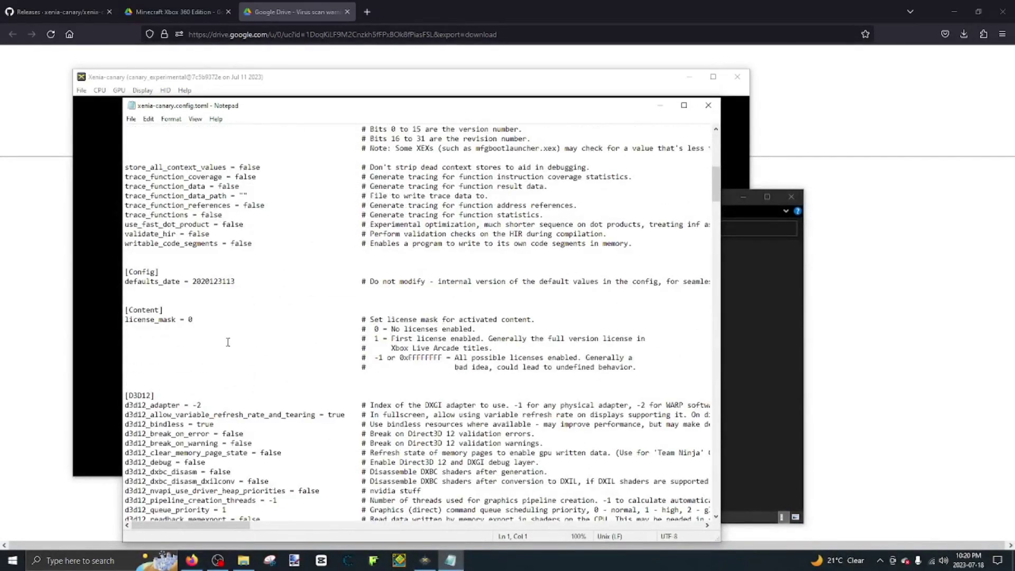
{"action": "scroll", "coordinate": [228, 342], "scroll_direction": "down", "scroll_amount": 2}
{"action": "left_click", "coordinate": [213, 258]}
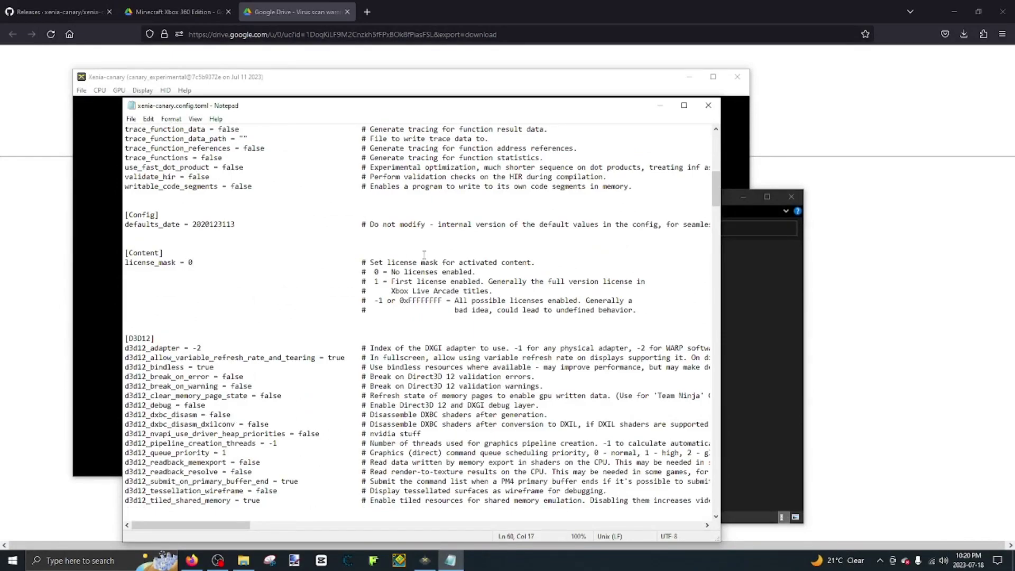
{"action": "key", "text": "BackSpace"}
{"action": "type", "text": "1"}
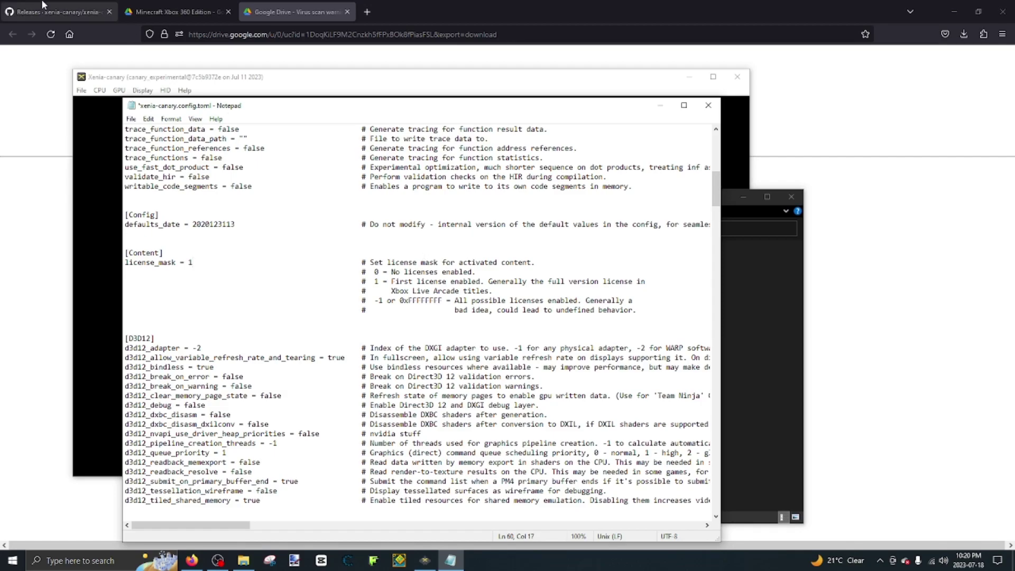
{"action": "left_click", "coordinate": [131, 119]}
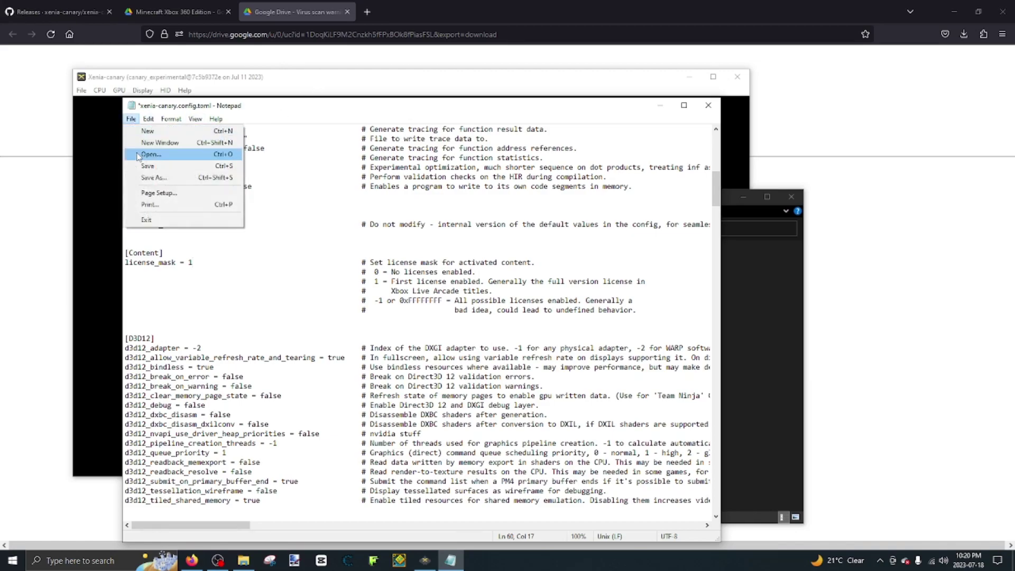
{"action": "left_click", "coordinate": [707, 105]}
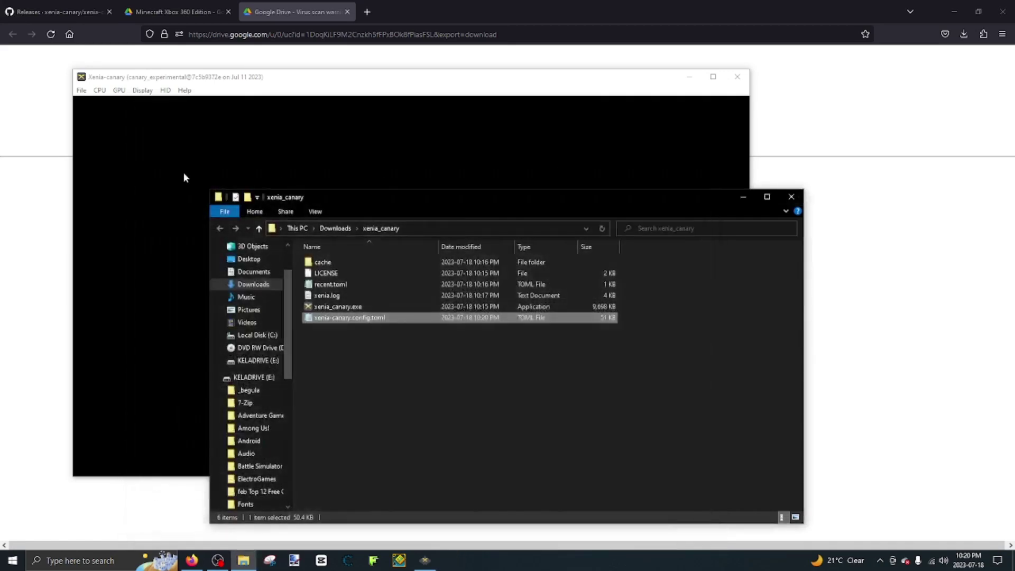
- Return to Xenia and open the Minecraft Xbox 360 Edition file from Downloads to start the game
{"action": "left_click", "coordinate": [82, 90]}
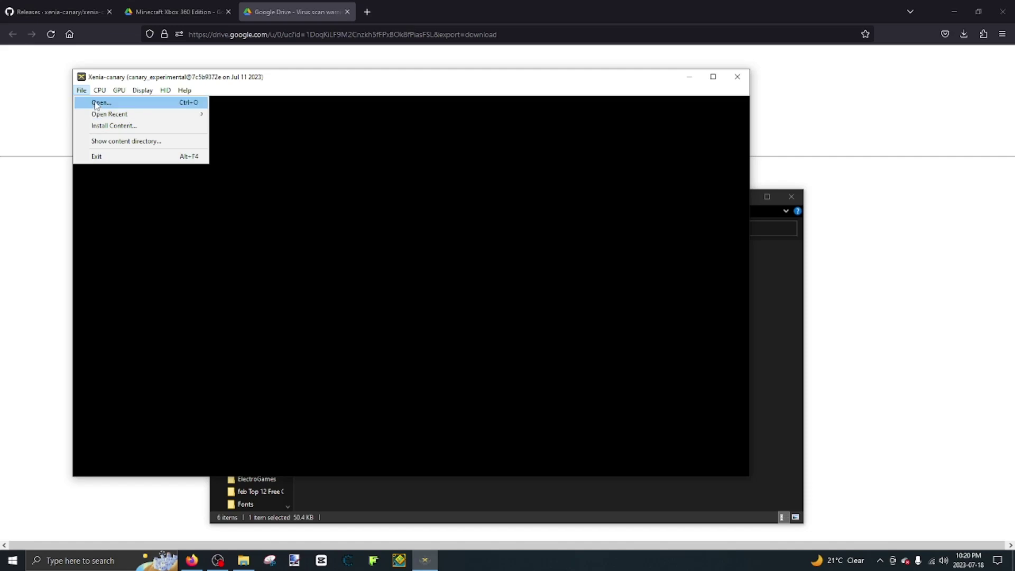
{"action": "left_click", "coordinate": [417, 239]}
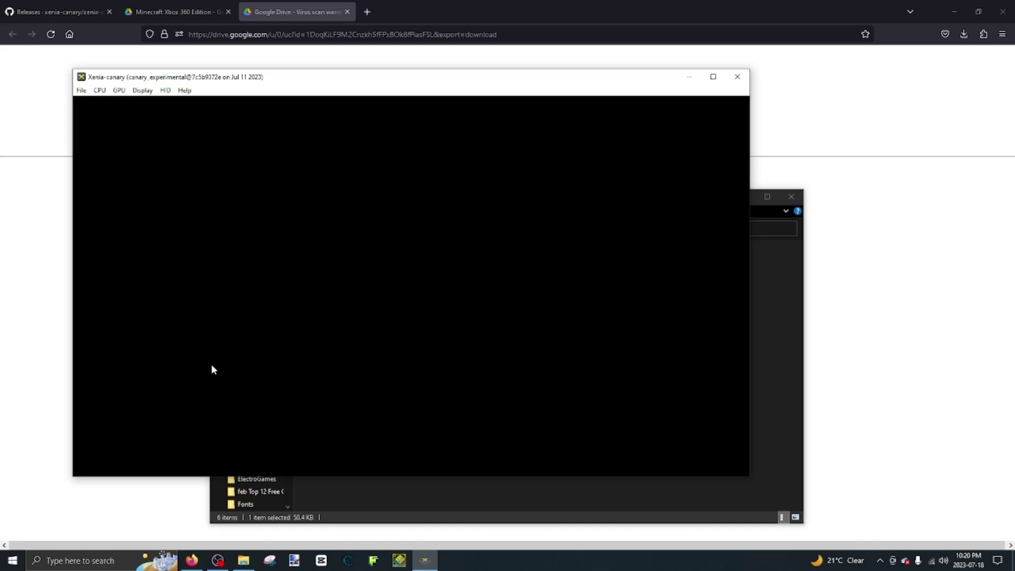
{"action": "left_click", "coordinate": [81, 90]}
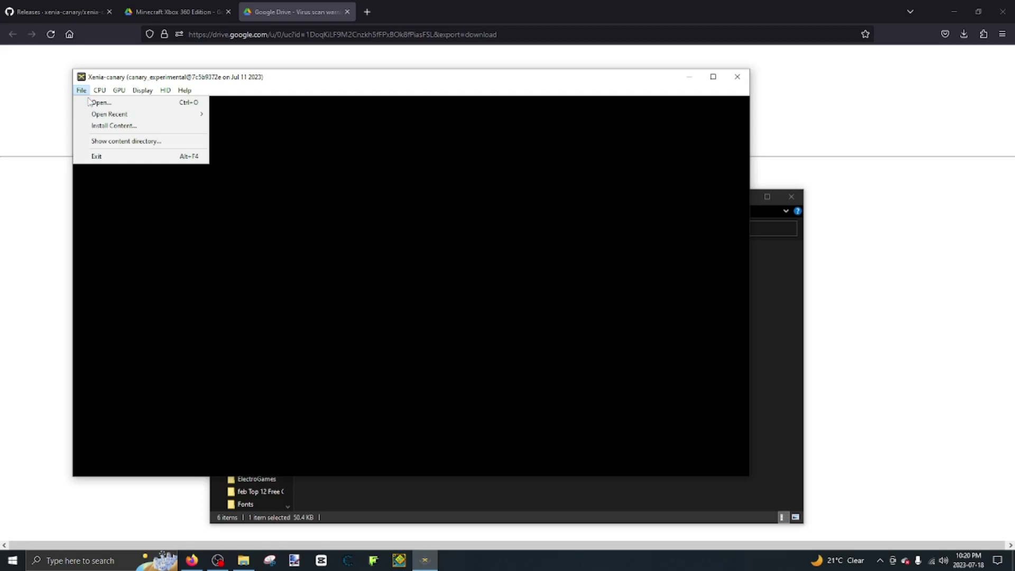
{"action": "left_click", "coordinate": [207, 127]}
{"action": "left_click", "coordinate": [81, 90]}
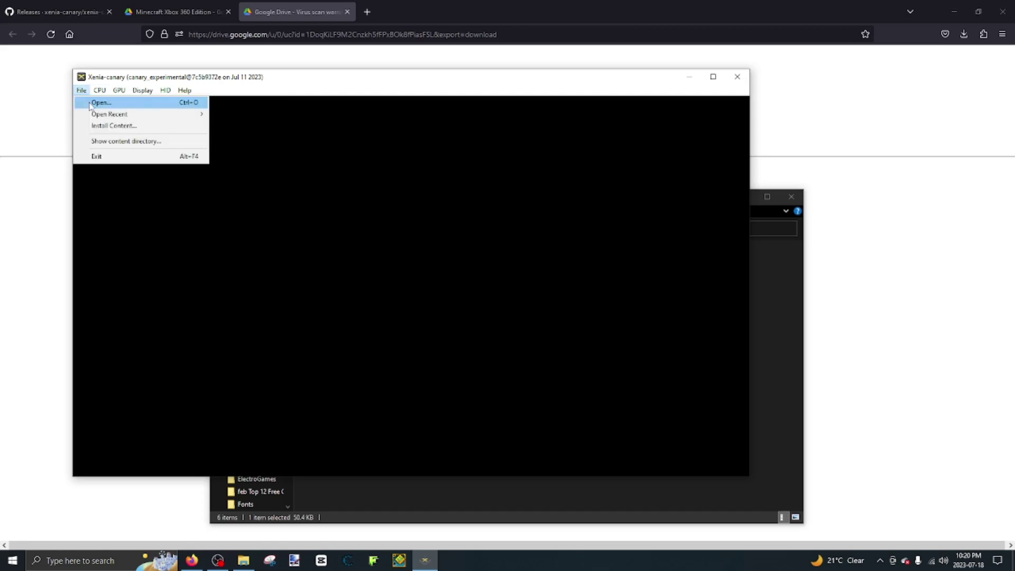
{"action": "left_click", "coordinate": [94, 101]}
{"action": "double_click", "coordinate": [204, 189]}
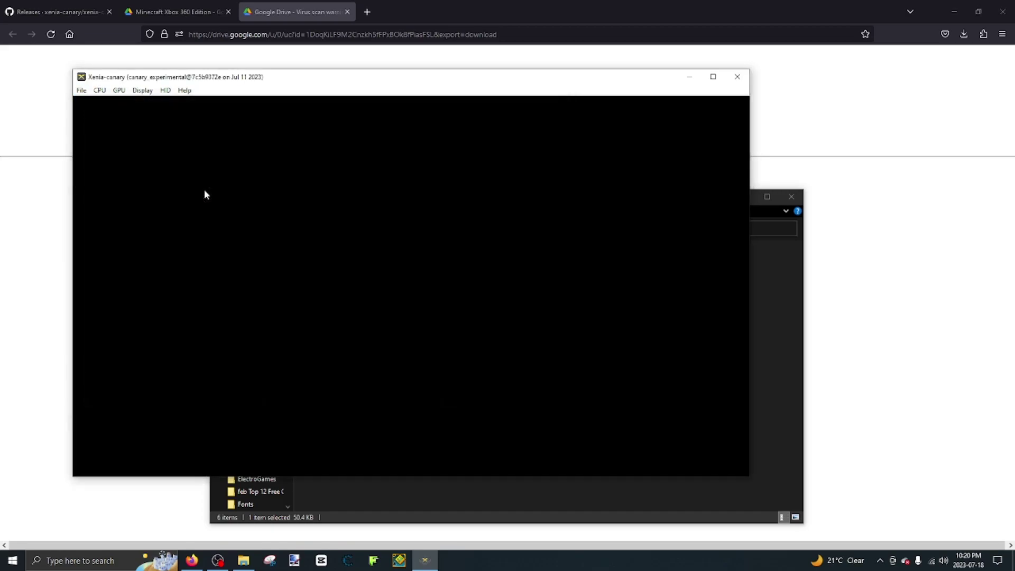